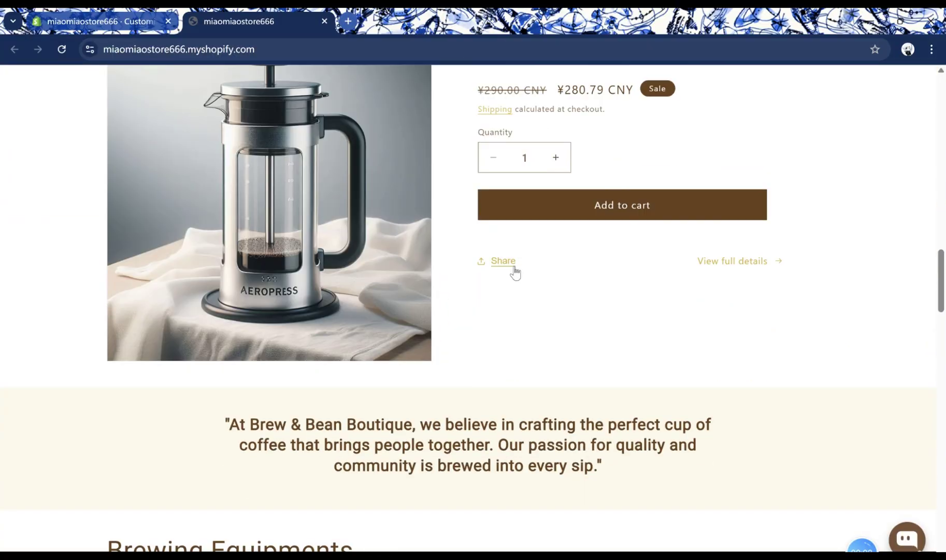
Review the storefront home page down to the footer and return to the header's Collections list
scroll(514, 272, "down", 10)
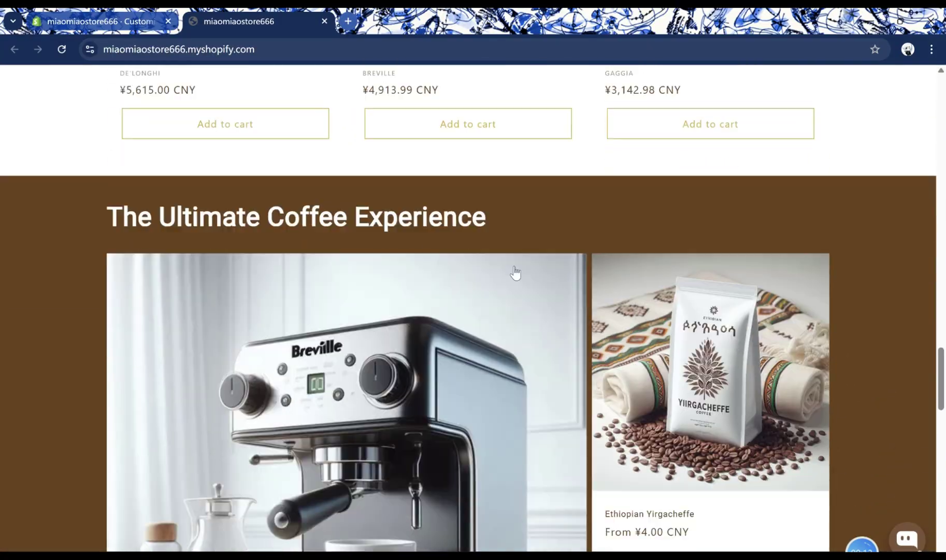
scroll(514, 272, "down", 9)
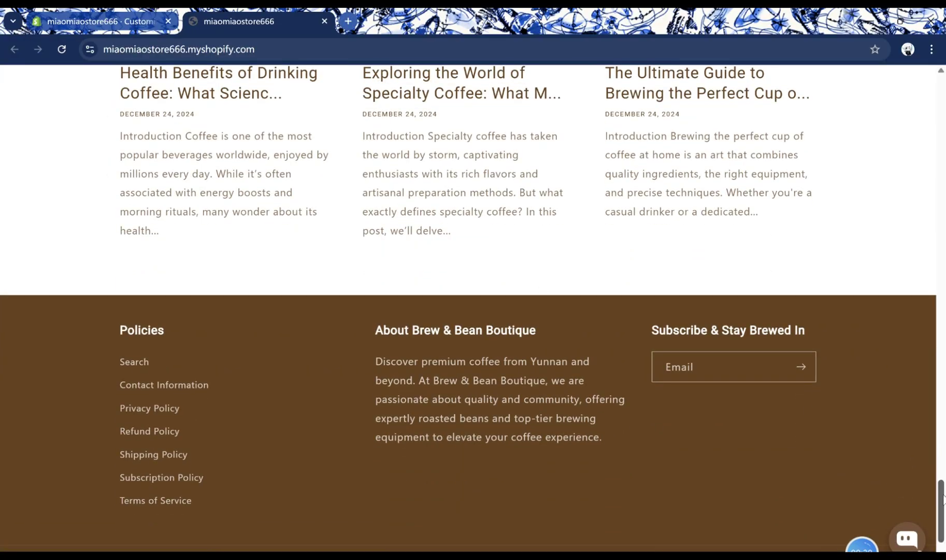
left_click_drag(942, 497, 942, 93)
left_click(337, 119)
left_click(148, 198)
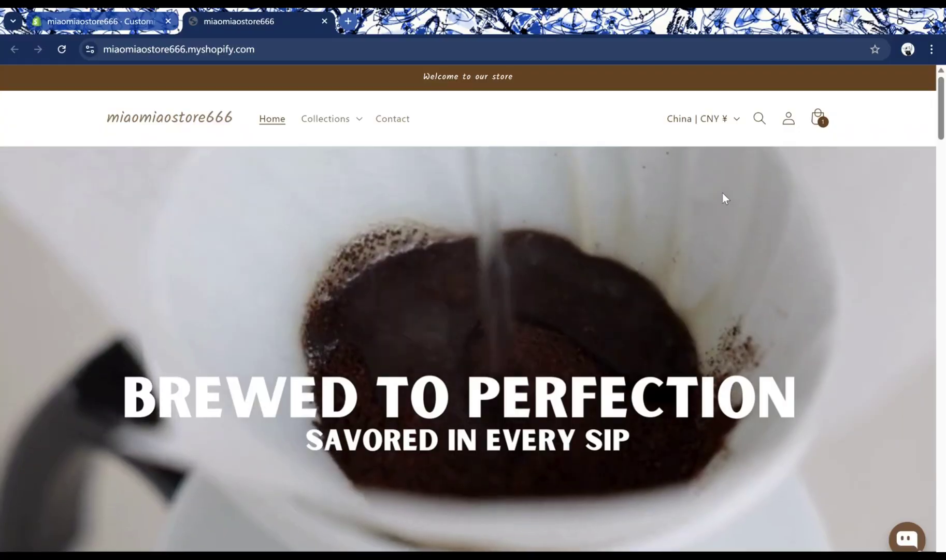
Examine the handwritten-style heading font across the home page's product, equipment, blog and footer sections
scroll(724, 197, "down", 8)
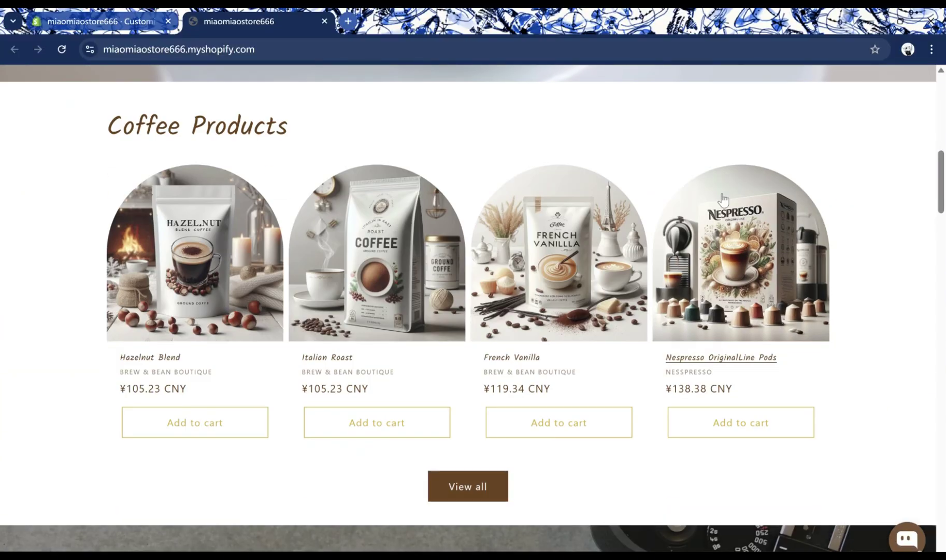
scroll(721, 202, "down", 5)
scroll(720, 209, "down", 9)
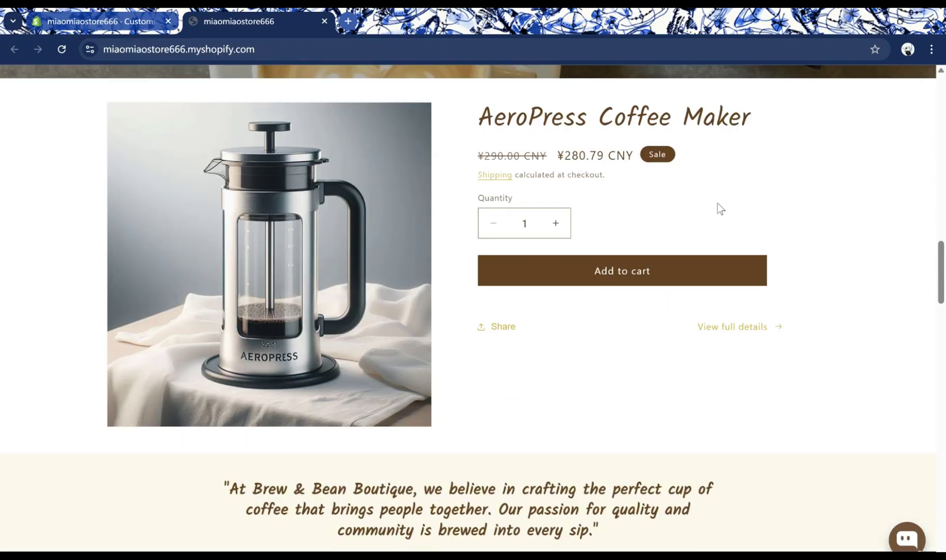
scroll(720, 208, "down", 8)
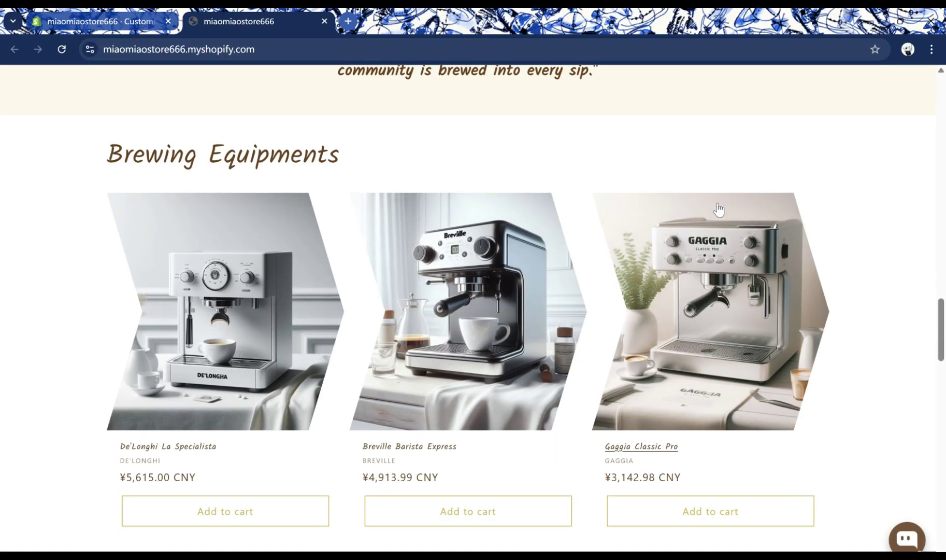
scroll(718, 209, "down", 9)
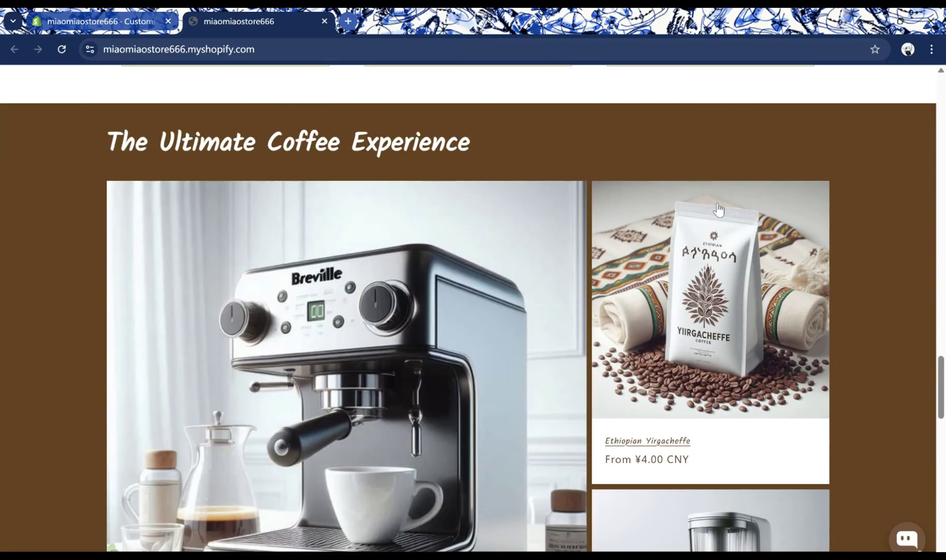
scroll(718, 209, "down", 9)
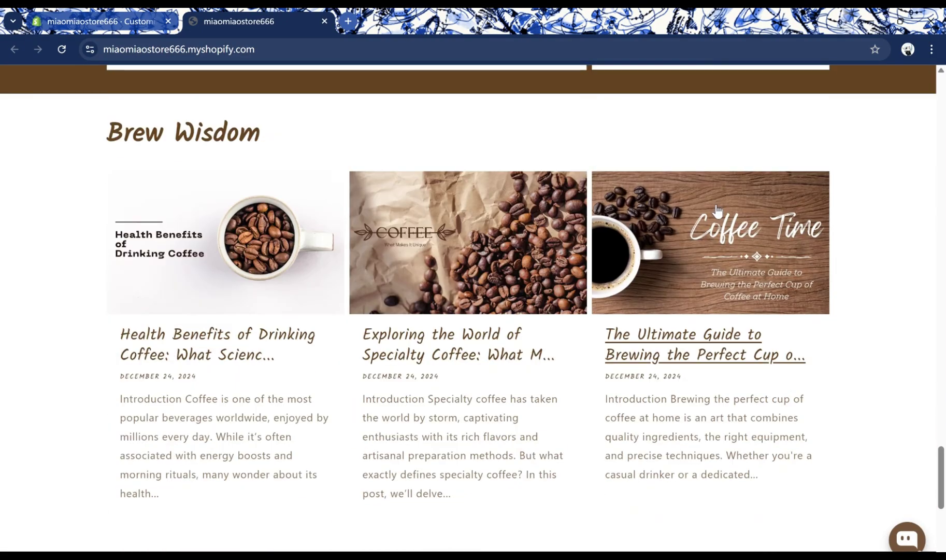
scroll(717, 209, "down", 1)
scroll(717, 210, "up", 1)
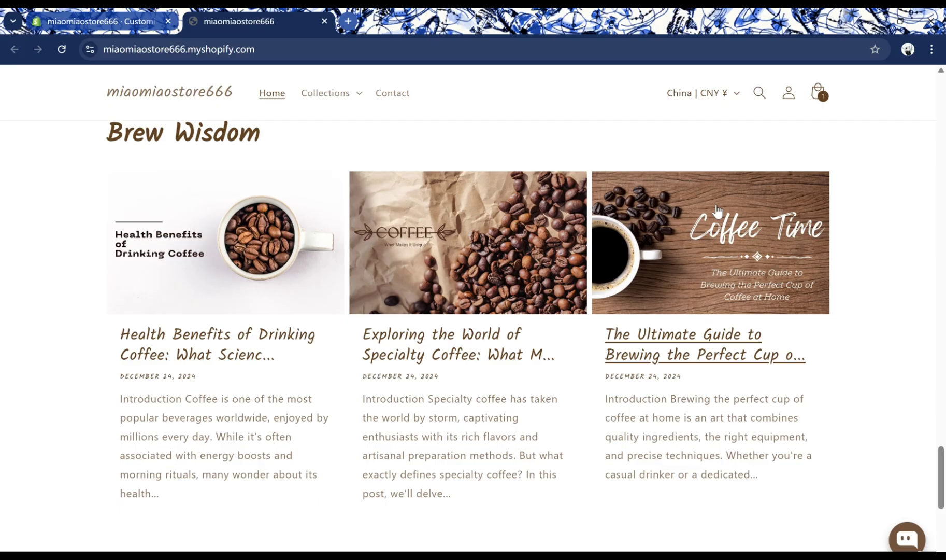
scroll(717, 210, "down", 7)
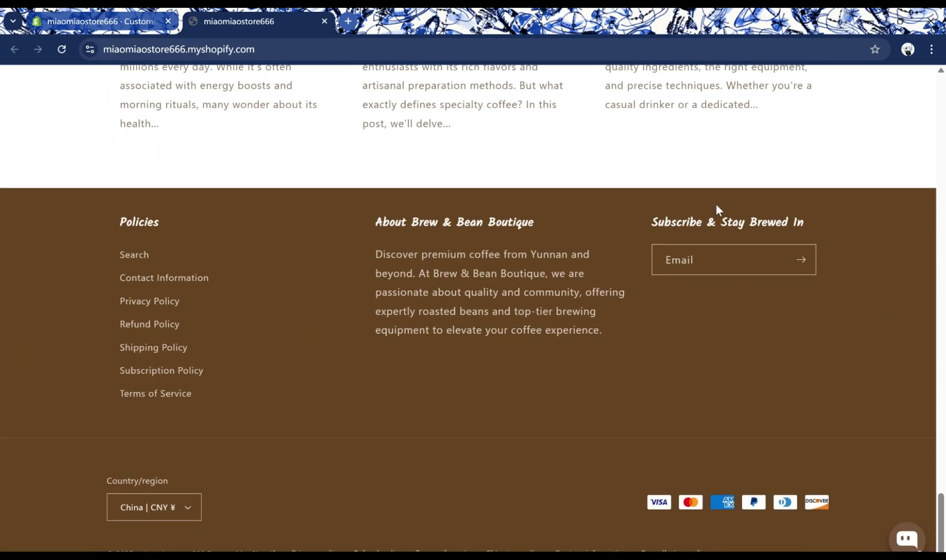
Open the Brew Wisdom article "The Ultimate Guide to Brewing the Perfect Cup of Coffee at Home" and examine its heading font
scroll(716, 206, "up", 7)
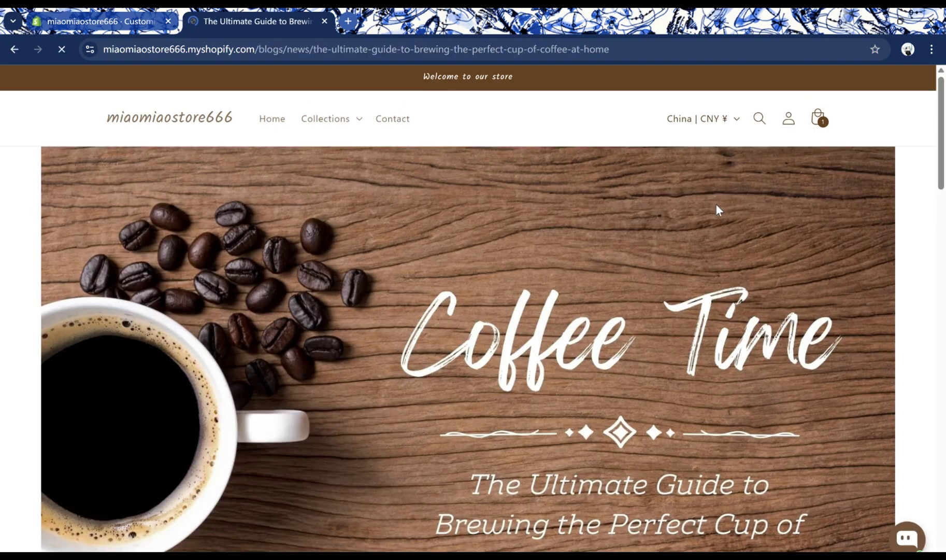
scroll(717, 207, "down", 10)
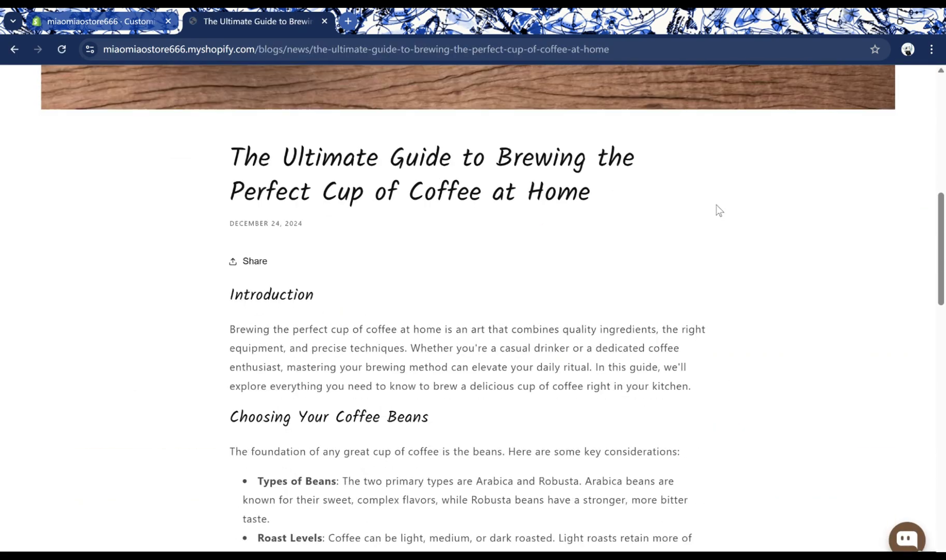
scroll(719, 209, "down", 12)
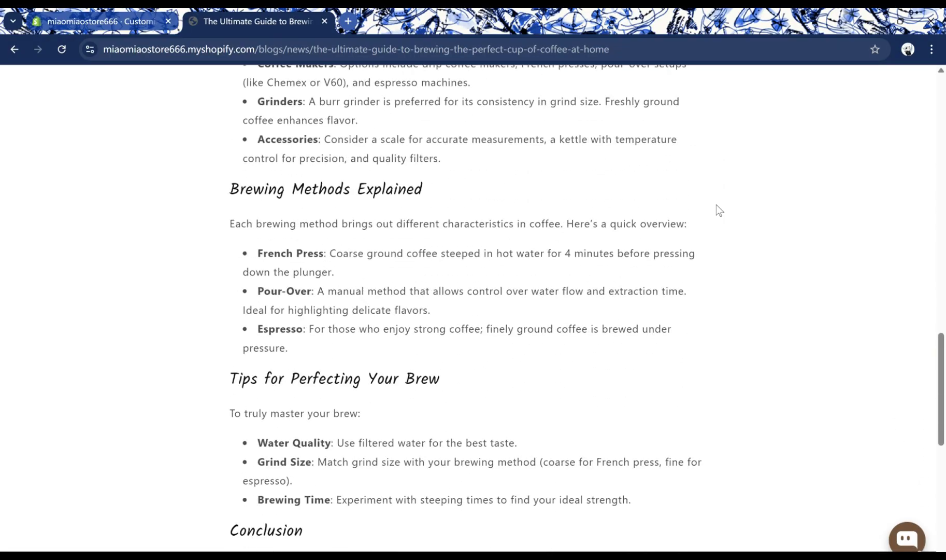
scroll(719, 210, "down", 6)
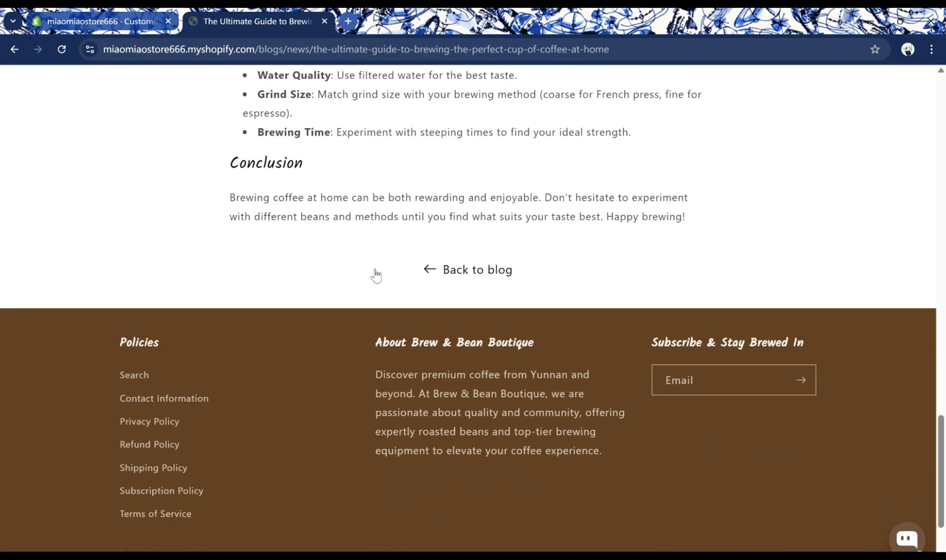
Go back to the News blog listing and look over the fonts of its post titles
scroll(833, 229, "down", 4)
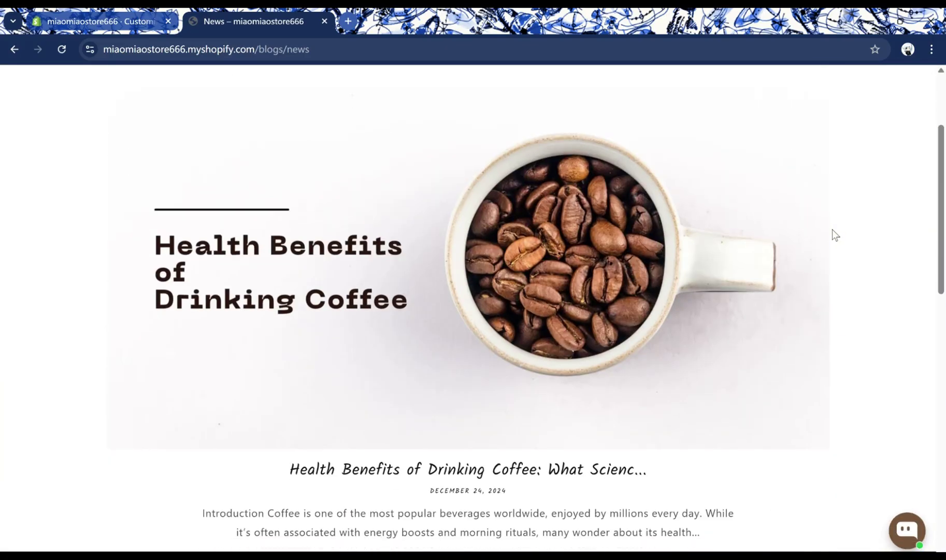
scroll(832, 230, "down", 8)
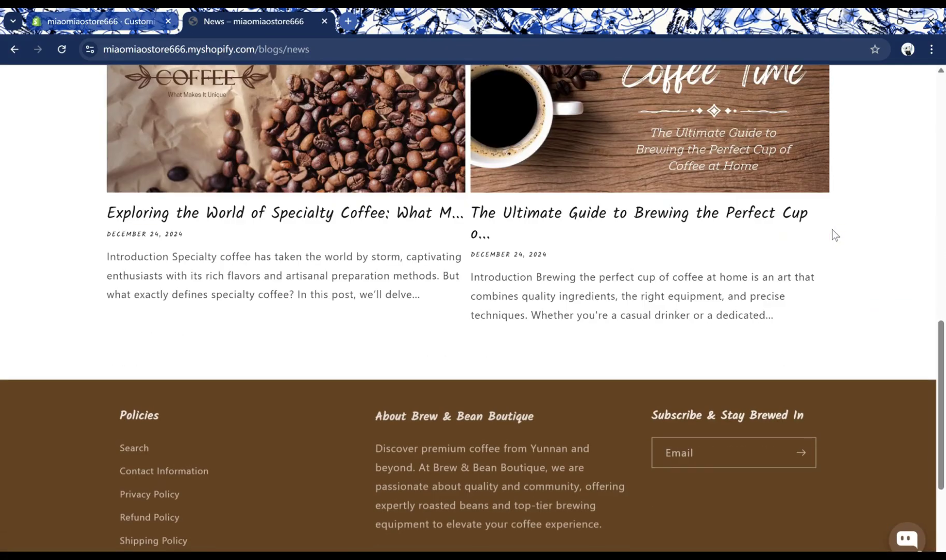
scroll(832, 229, "up", 5)
scroll(832, 235, "up", 5)
Open the De'Longhi La Specialista product from the Espresso Machines collection and examine the fonts on its page
left_click(335, 118)
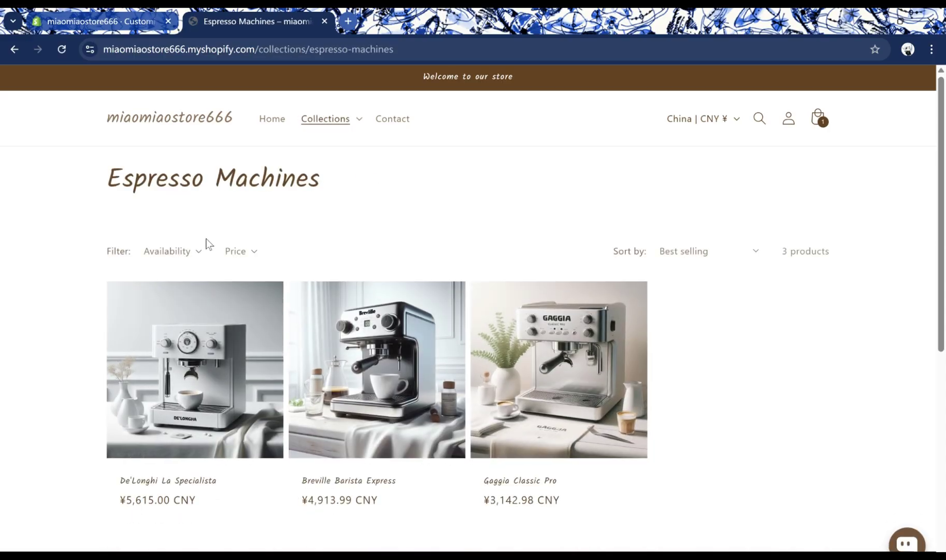
left_click(183, 425)
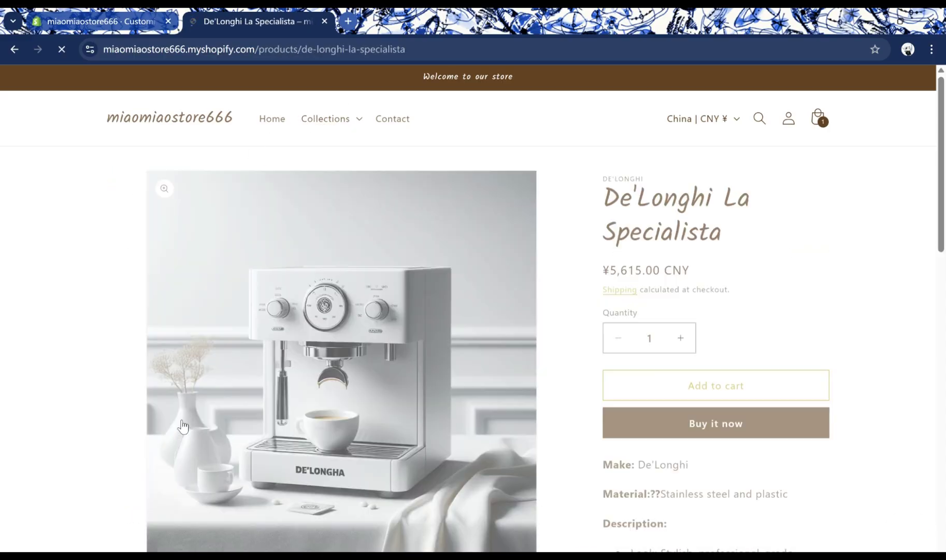
scroll(110, 392, "down", 5)
scroll(110, 393, "down", 10)
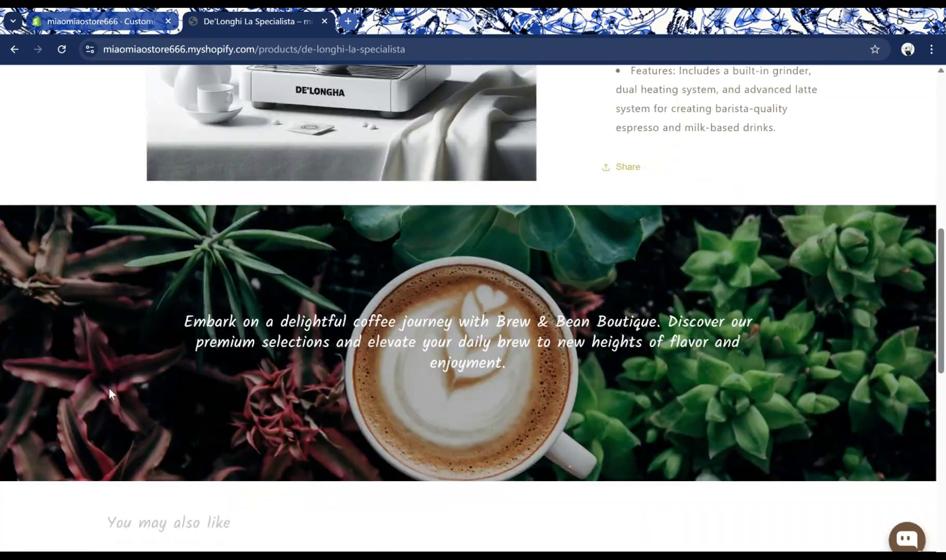
scroll(110, 394, "down", 5)
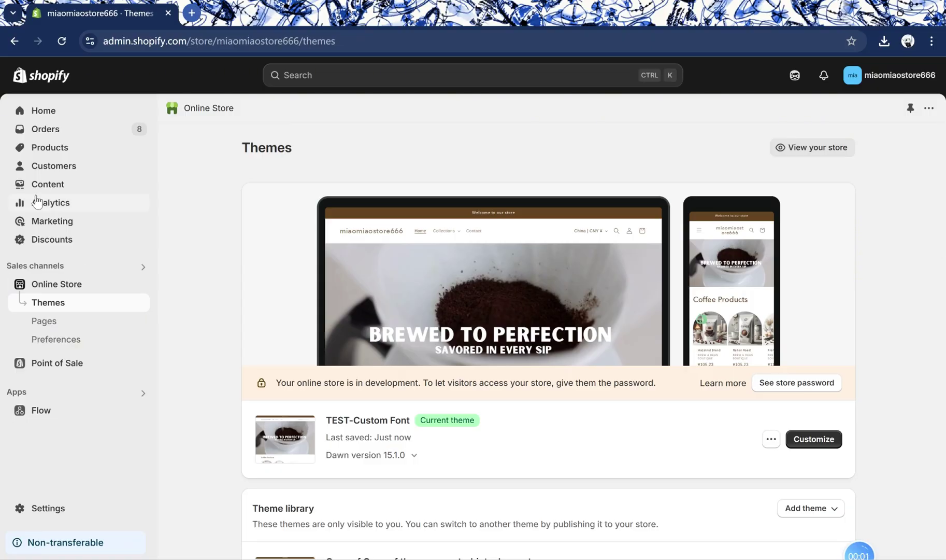
Upload BebasNeue-Regular.ttf from the Bebas_Neue folder to the store's content files in the Shopify admin
left_click(36, 189)
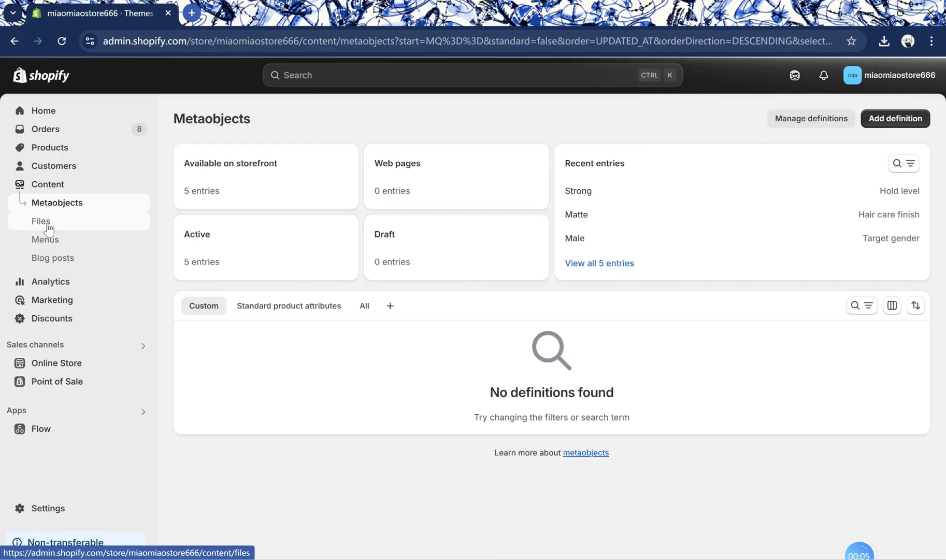
left_click(47, 227)
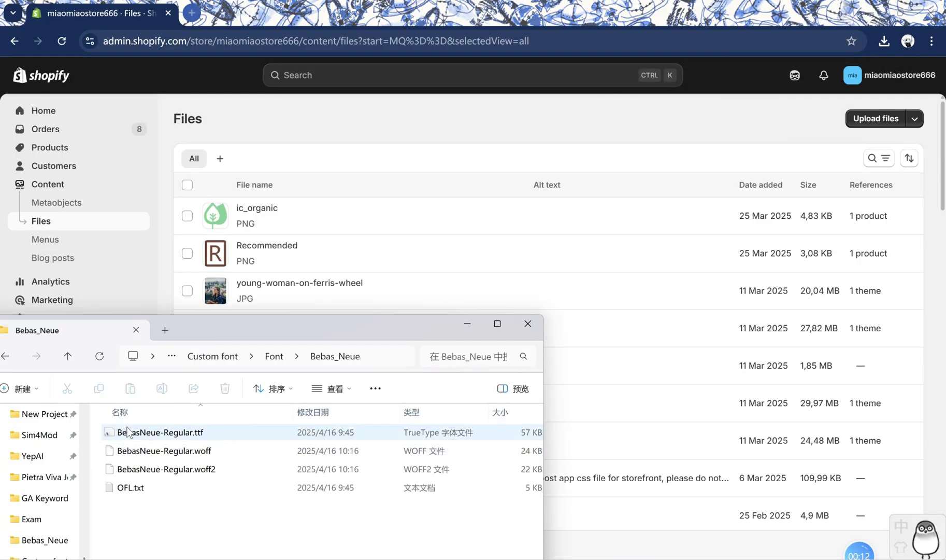
left_click(155, 438)
left_click_drag(390, 207, 394, 208)
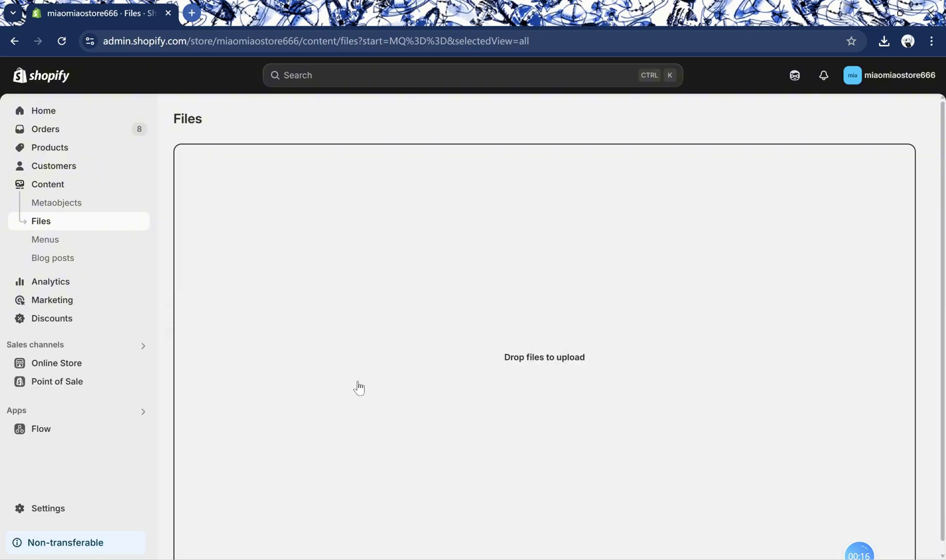
Upload BebasNeue-Regular.woff and BebasNeue-Regular.woff2 to the store's content files
left_click(226, 544)
left_click(190, 451)
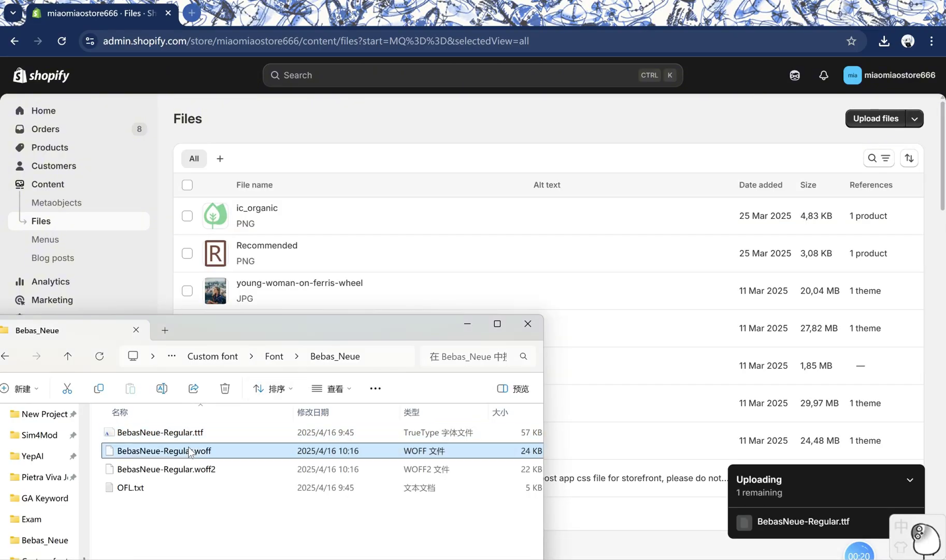
left_click_drag(415, 265, 417, 266)
left_click(226, 542)
left_click(176, 471)
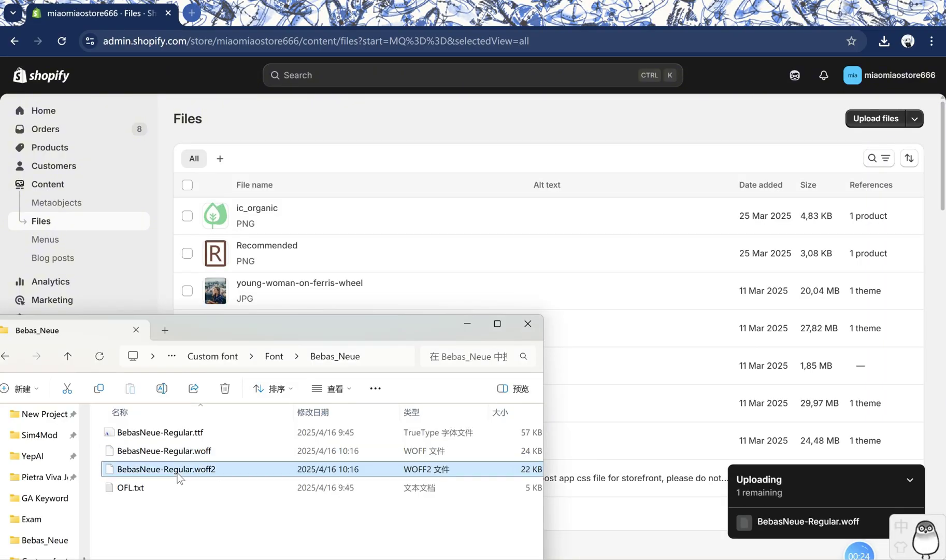
left_click_drag(176, 475, 408, 405)
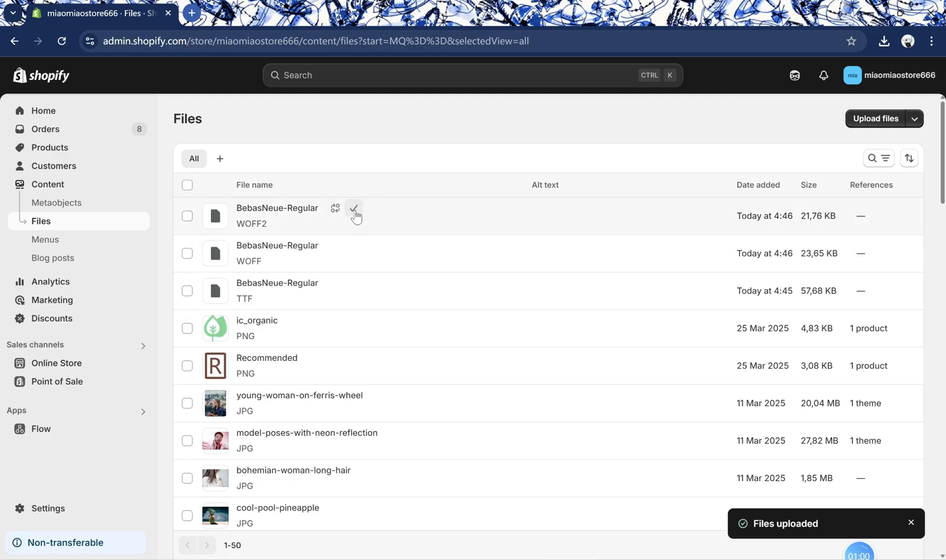
Collect the links of the uploaded BebasNeue-Regular WOFF2, WOFF and TTF files in a Notepad note, one per line
key("alt+Tab")
key("ctrl+v")
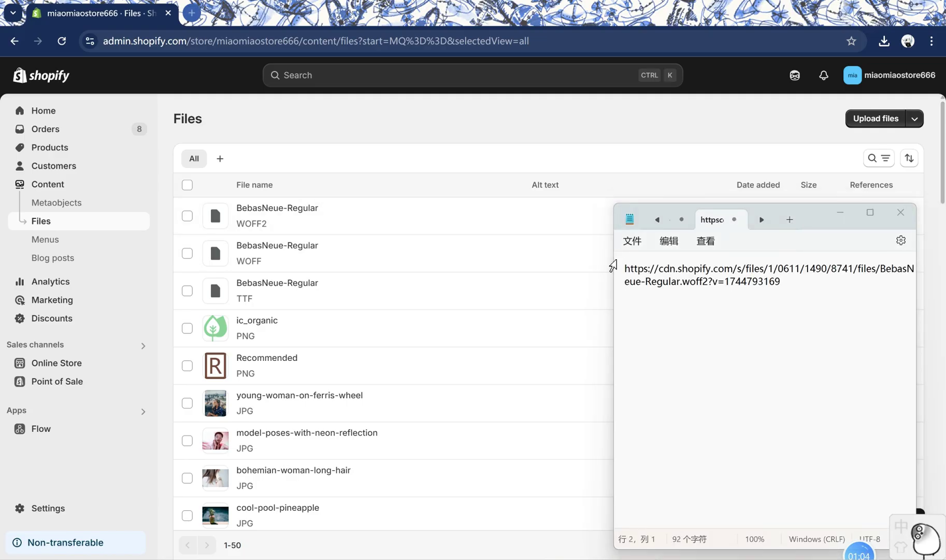
key("alt+Tab")
key("alt+Tab")
key("Return")
key("ctrl+v")
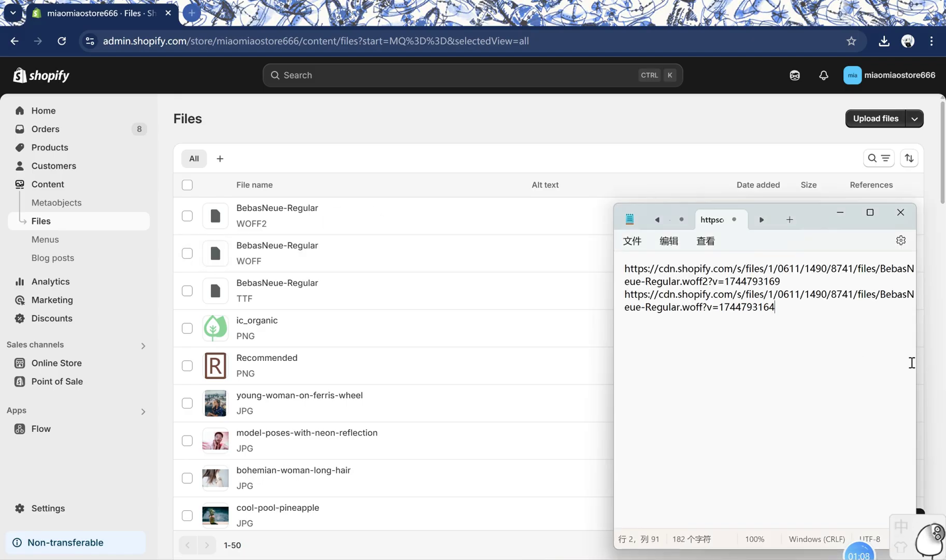
key("alt+Tab")
left_click(354, 283)
key("alt+Tab")
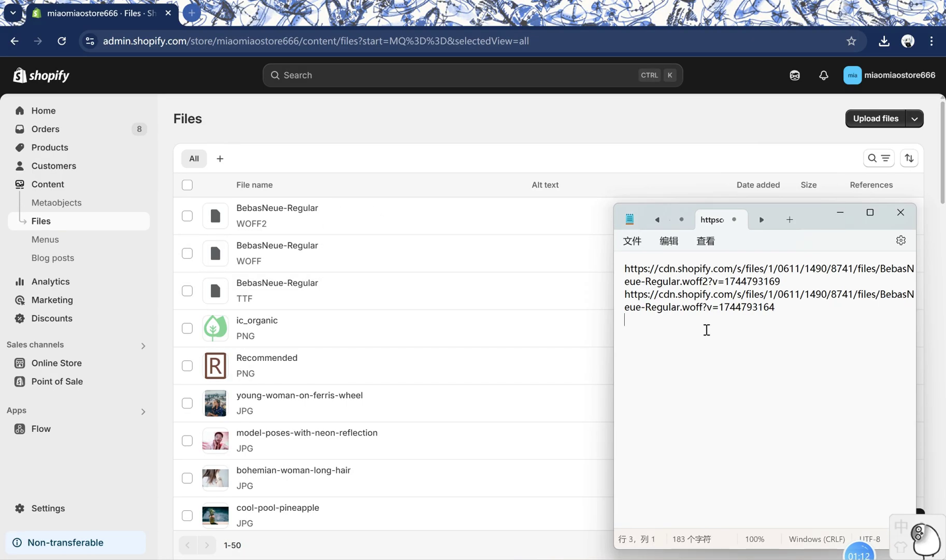
Open the code editor for the TEST-Custom Font theme in the Online Store theme library
left_click(52, 363)
scroll(581, 380, "down", 3)
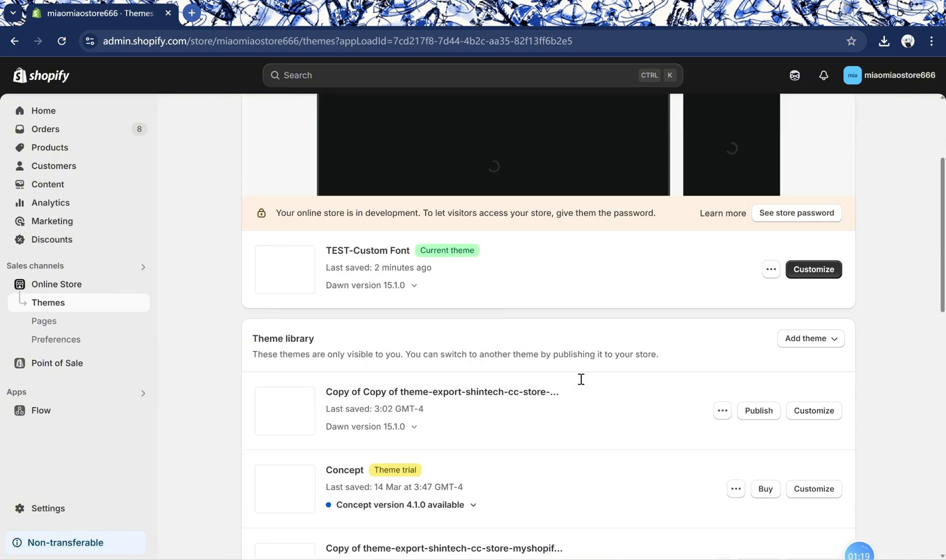
left_click(722, 383)
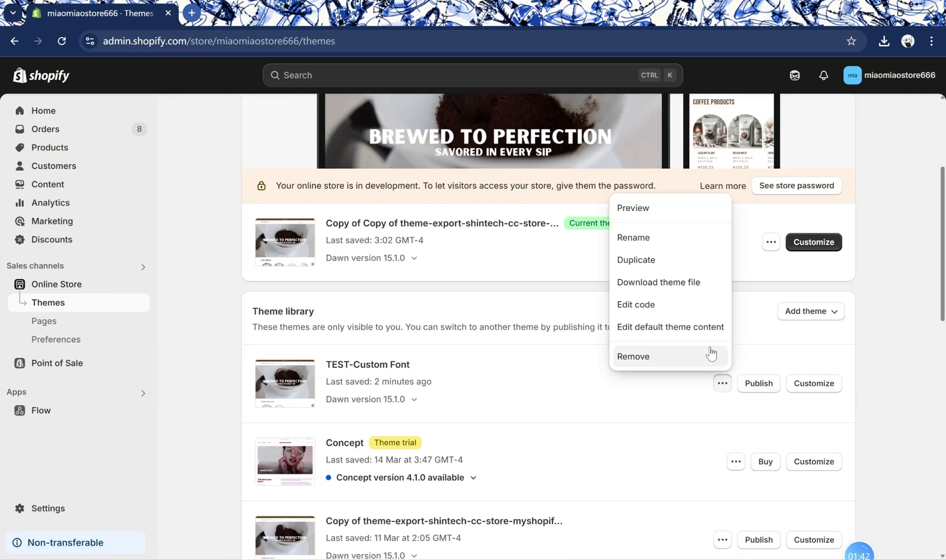
left_click(688, 302)
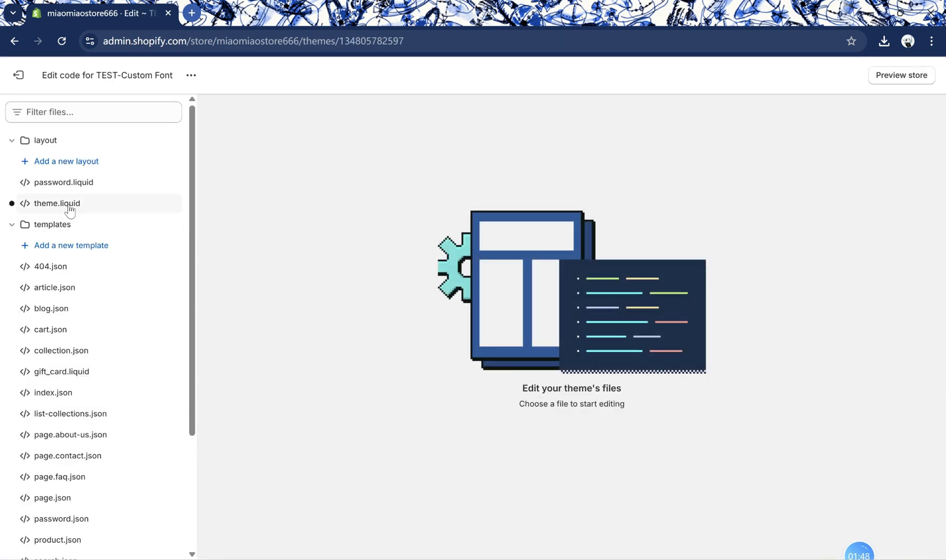
left_click(12, 224)
left_click(13, 330)
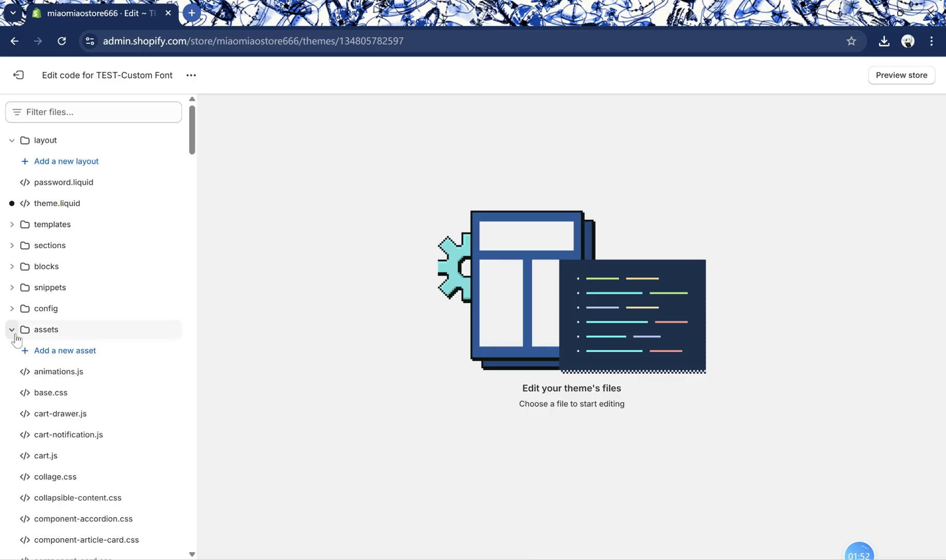
left_click(54, 389)
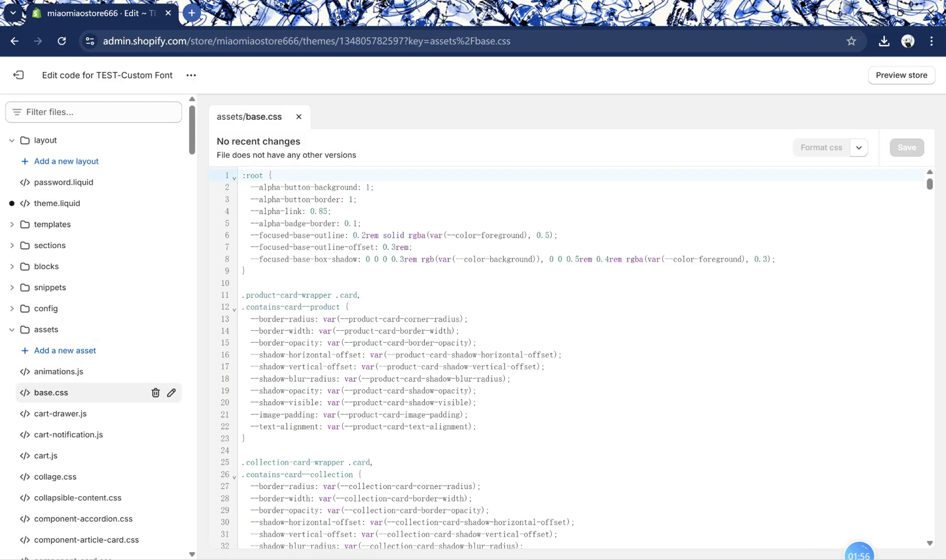
key("Return")
key("Up")
key("ctrl+v")
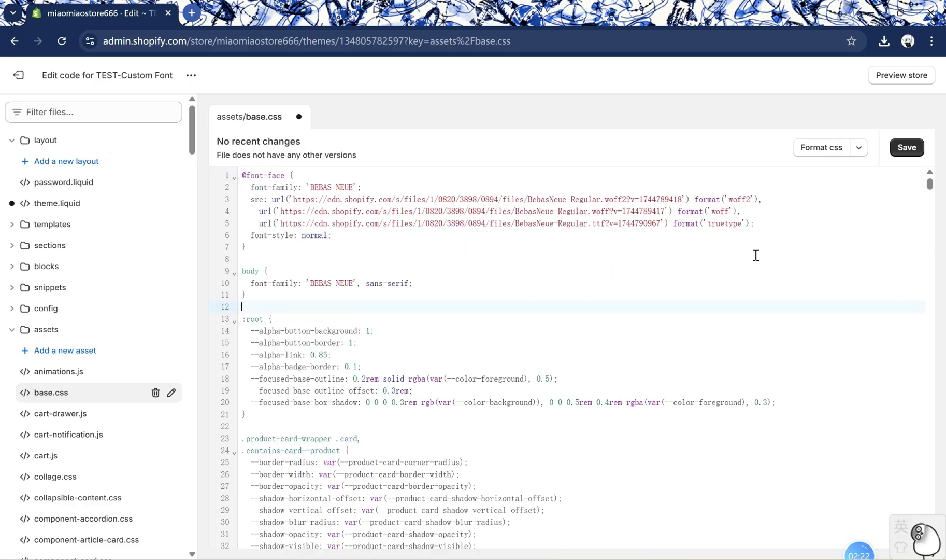
key("alt+Tab")
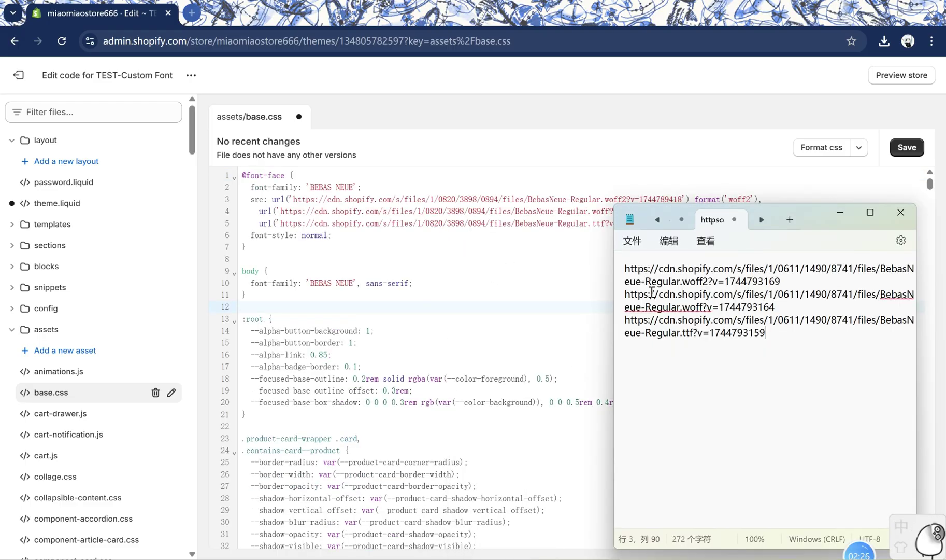
left_click_drag(626, 268, 805, 281)
key("ctrl+c")
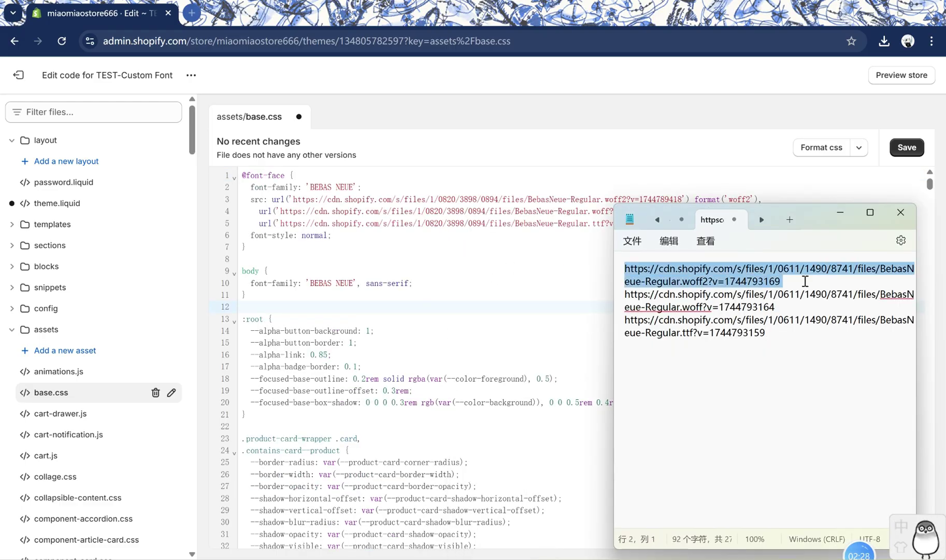
left_click(351, 212)
left_click_drag(293, 199, 682, 199)
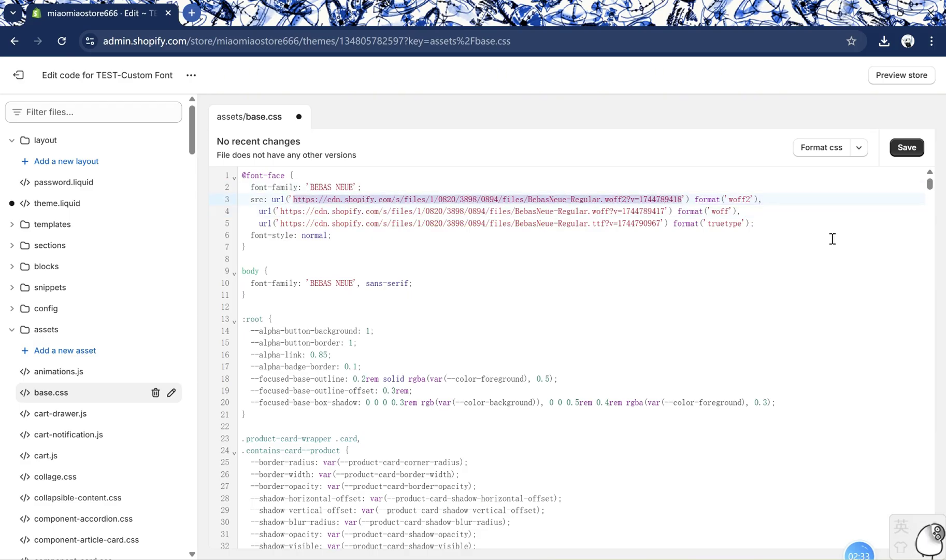
key("ctrl+v")
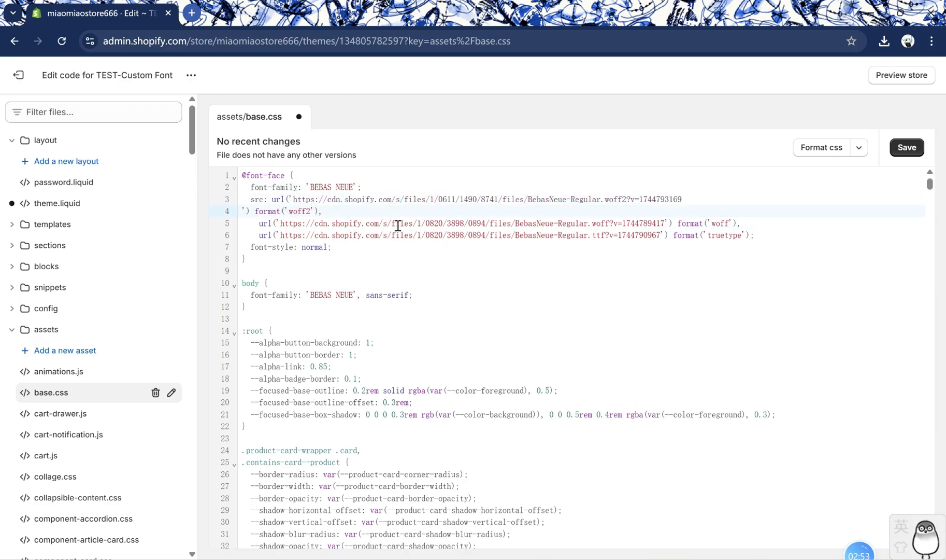
key("BackSpace")
key("alt+Tab")
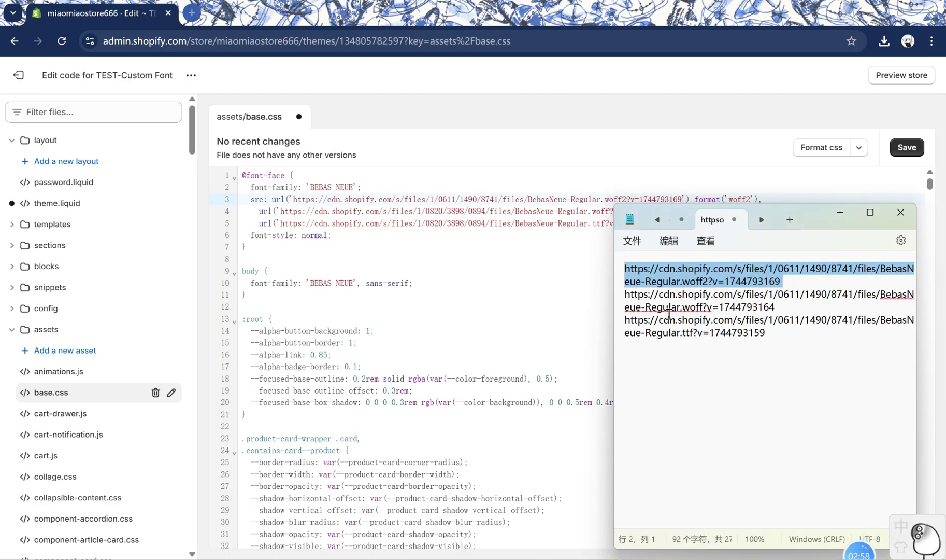
left_click_drag(721, 308, 624, 295)
left_click(334, 211)
left_click_drag(424, 210, 665, 211)
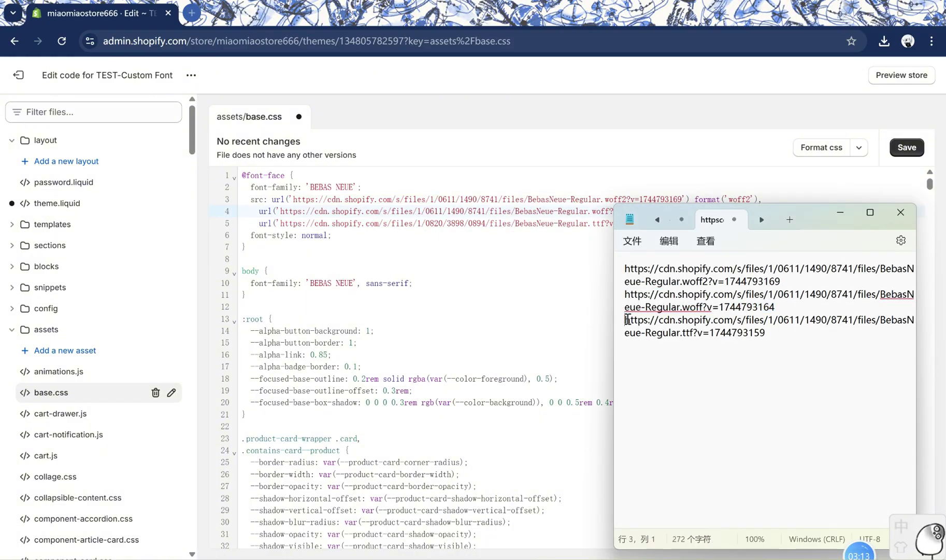
key("alt+Tab")
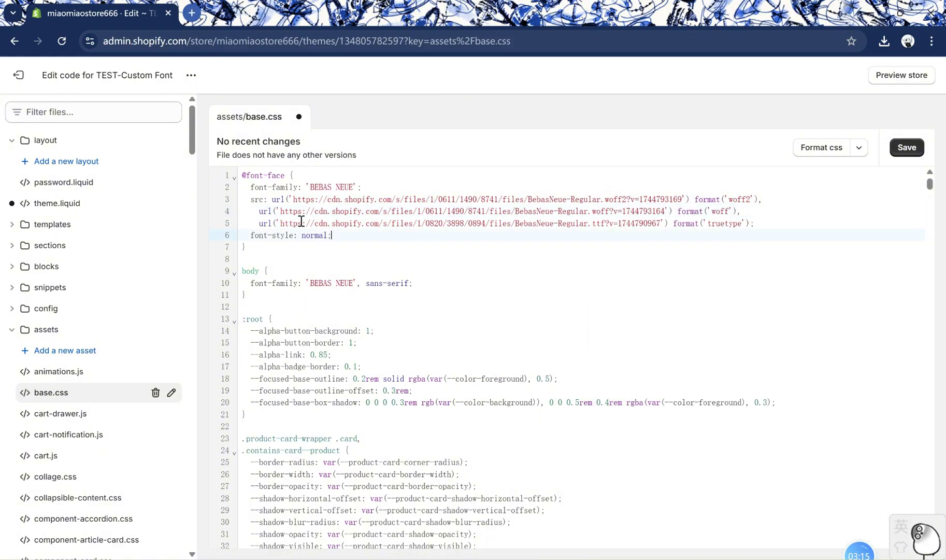
left_click_drag(280, 223, 663, 226)
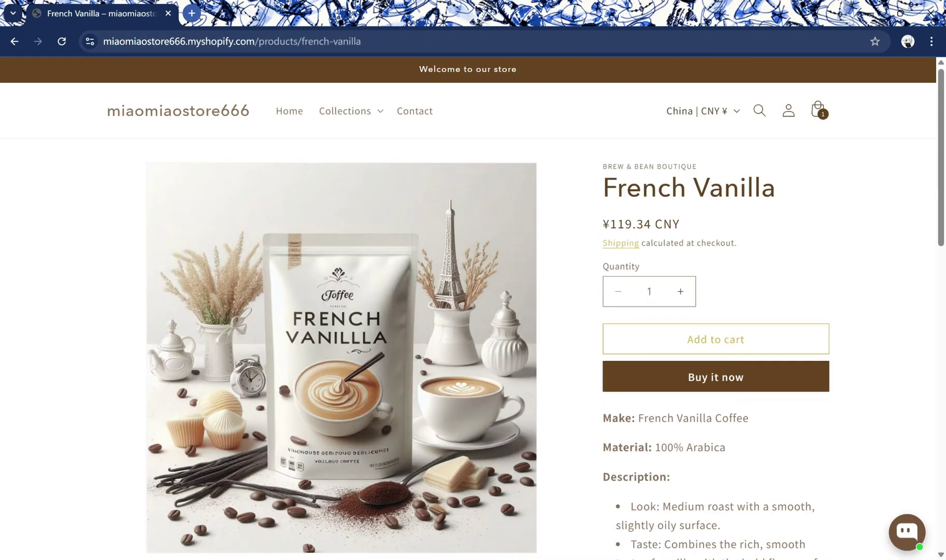
Inspect the French Vanilla product page of the storefront with the browser's developer tools
key("ctrl+shift+i")
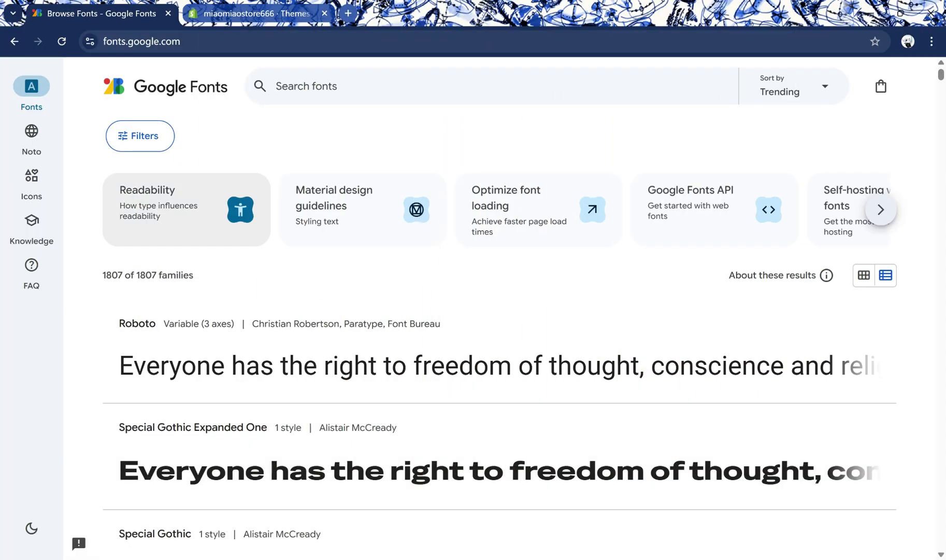
Find Bebas Neue on Google Fonts and get its web embed code in the <link> format
type("Bebas Neue")
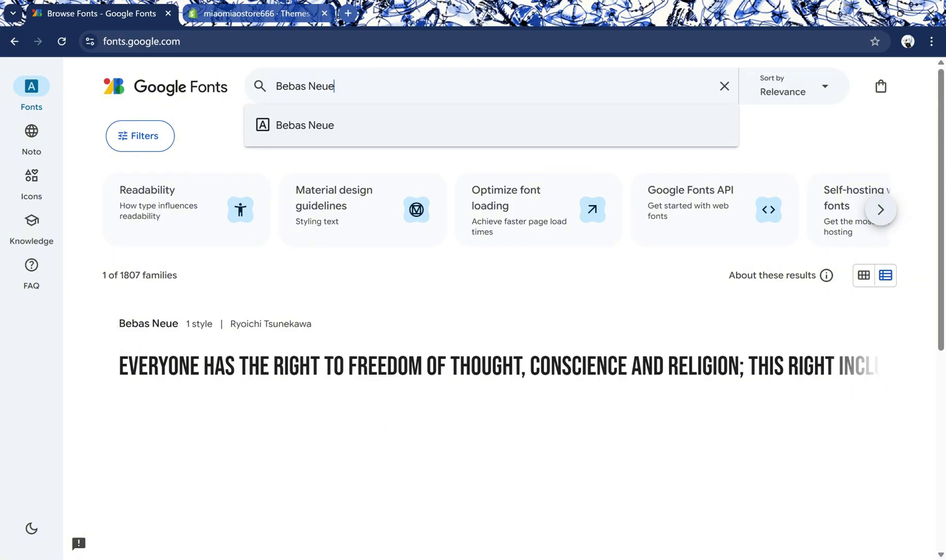
key("Down")
key("Return")
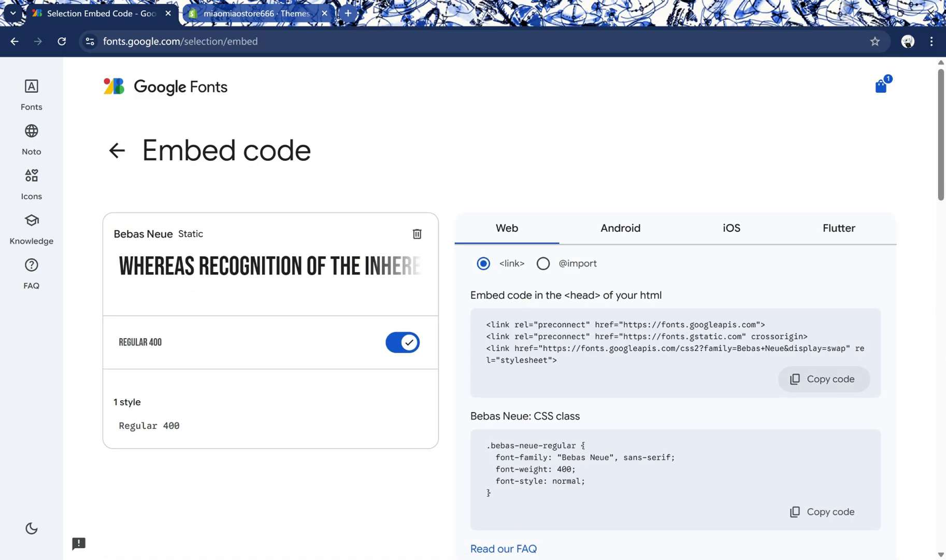
Open layout/theme.liquid in the code editor of the library theme named Copy of Copy of theme-export-shintech-cc-store
key("ctrl+Tab")
scroll(548, 311, "down", 4)
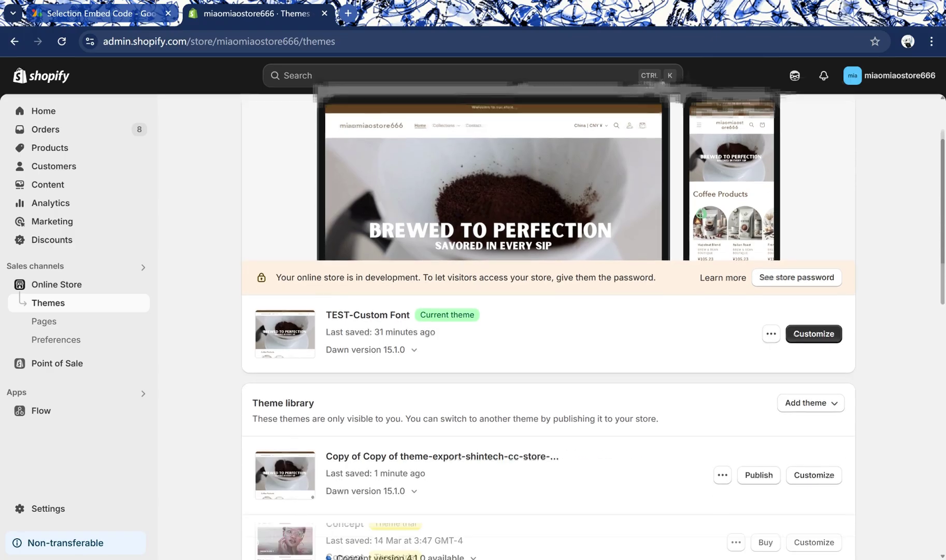
left_click(722, 384)
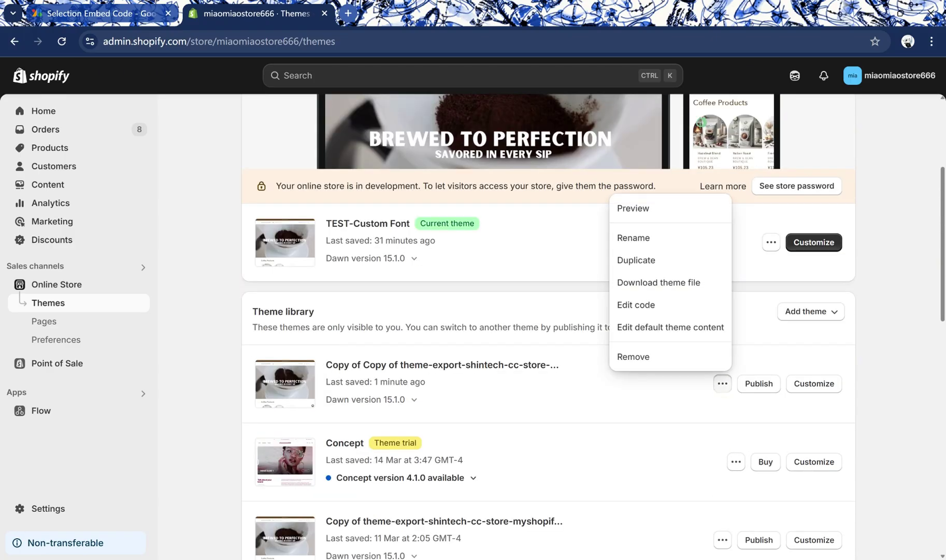
left_click(636, 305)
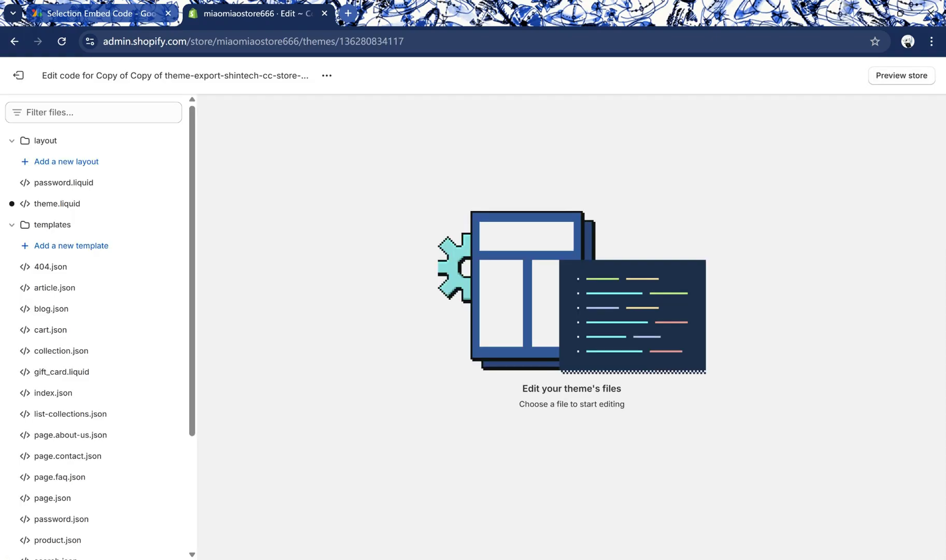
left_click(57, 203)
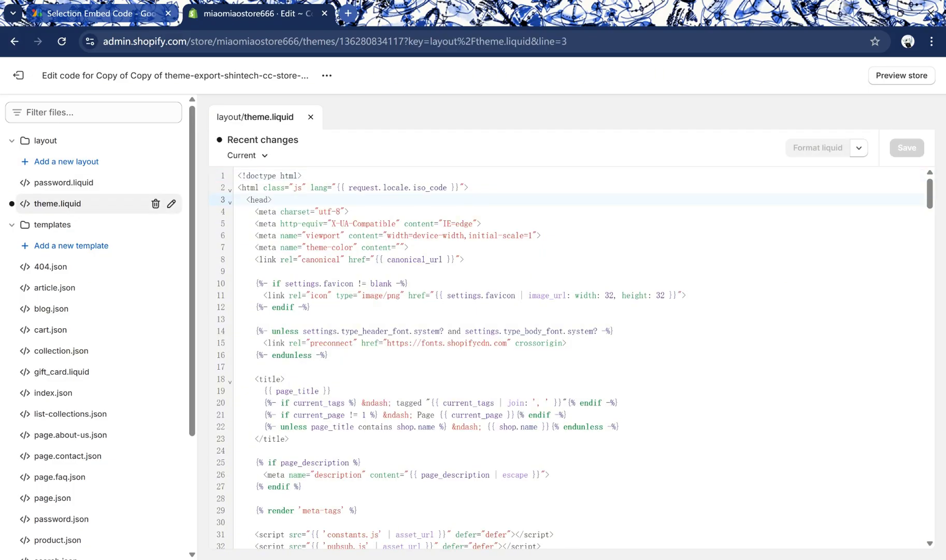
Insert the Google Fonts preconnect and Bebas Neue stylesheet links just before the closing head tag in theme.liquid and save the file
key("ctrl+shift+bracketleft")
key("ctrl+shift+bracketright")
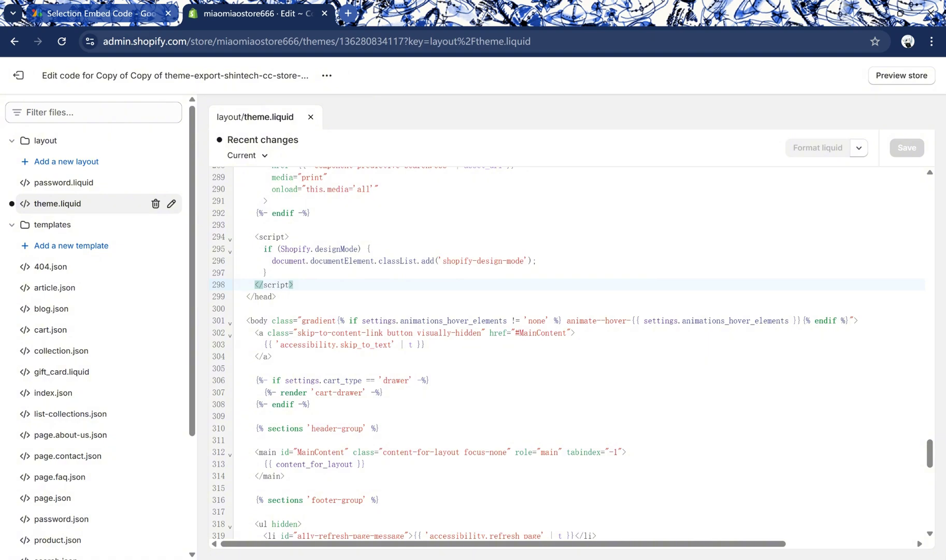
key("Return")
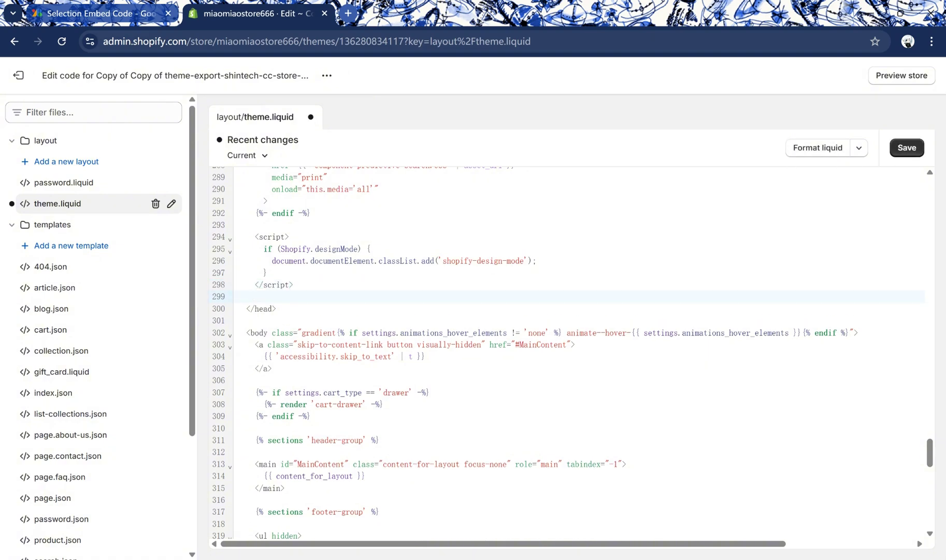
type("<link rel=\"preconnect\" href=\"https://fonts.googleapis.com\"> <link rel=\"preconnect\" href=\"https://fonts.gstatic.com\" crossorigin> <link href=\"https://fonts.googleapis.com/css2?family=Bebas+Neue&display=swap\" rel=\"stylesheet\">")
key("ctrl+s")
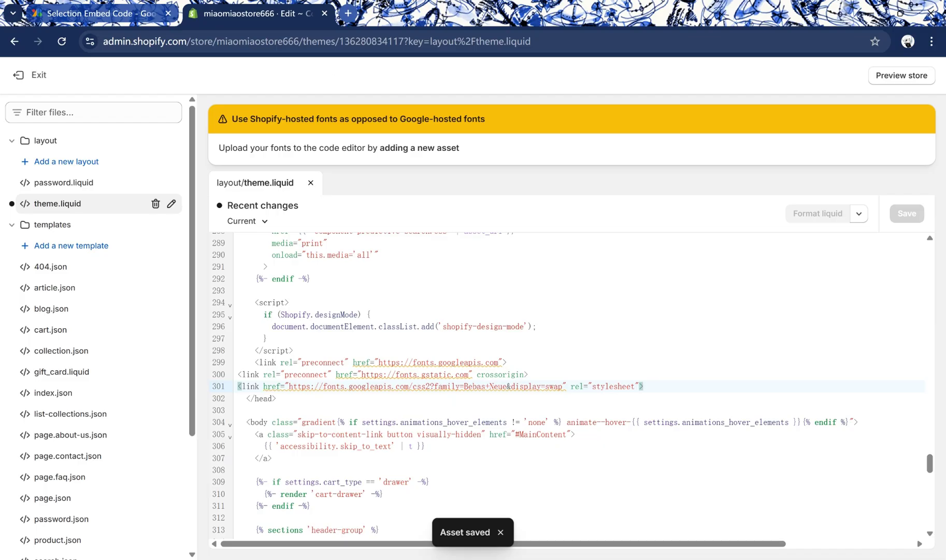
Collapse the templates folder, expand the assets folder, and open base.css for editing
left_click(18, 75)
key("alt+Left")
left_click(11, 224)
left_click(12, 329)
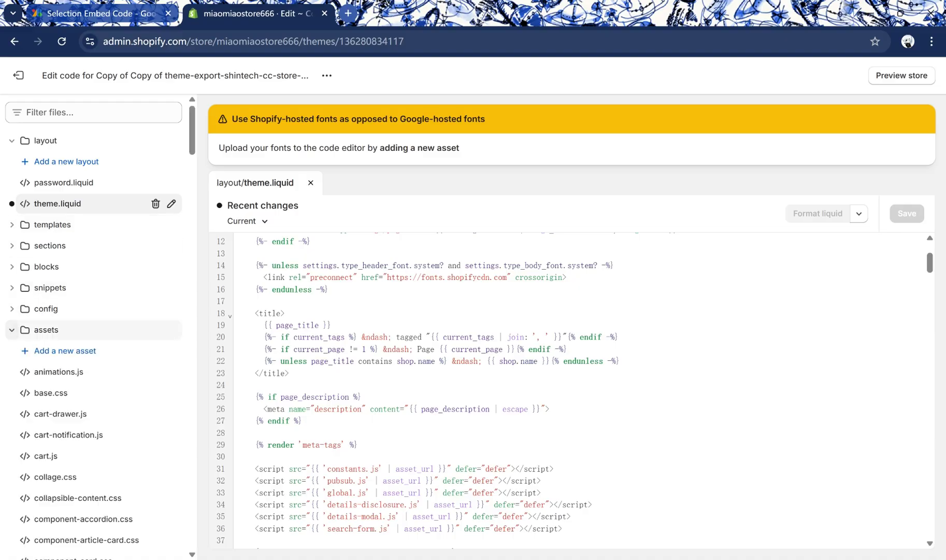
left_click(51, 392)
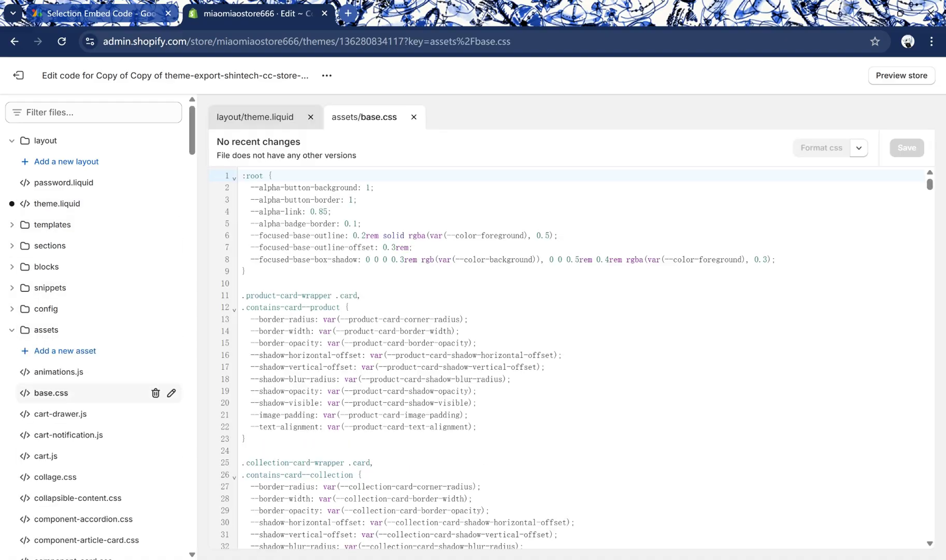
Find the h1 to h5 heading rule in base.css and set its font-family to 'Bebas Neue', sans-serif
key("ctrl+f")
key("ctrl+f")
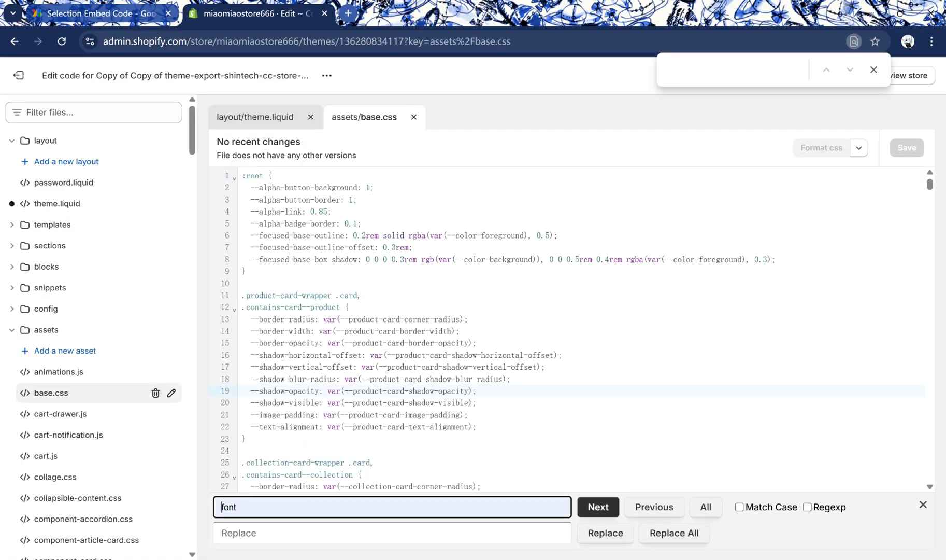
type("h1")
key("Tab")
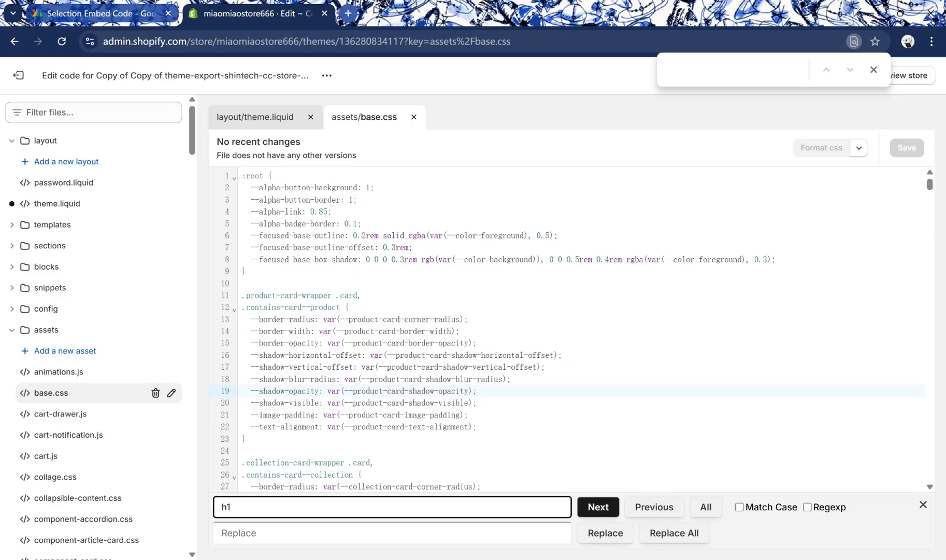
key("Return")
key("ctrl+shift+Tab")
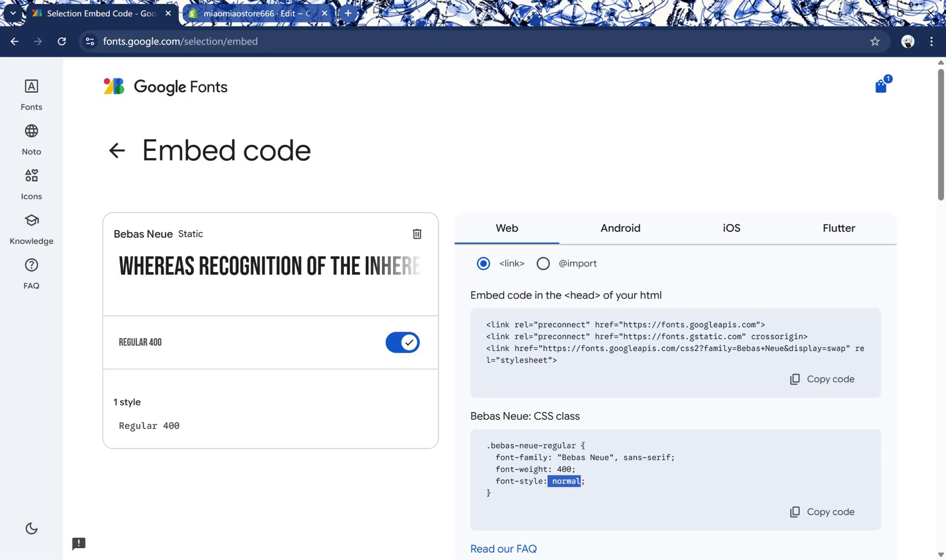
left_click_drag(557, 456, 671, 457)
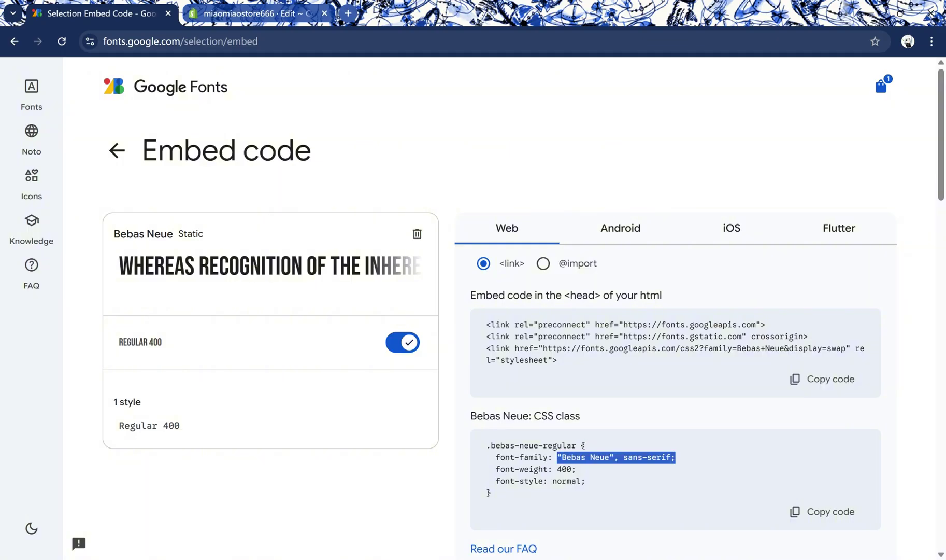
key("ctrl+Tab")
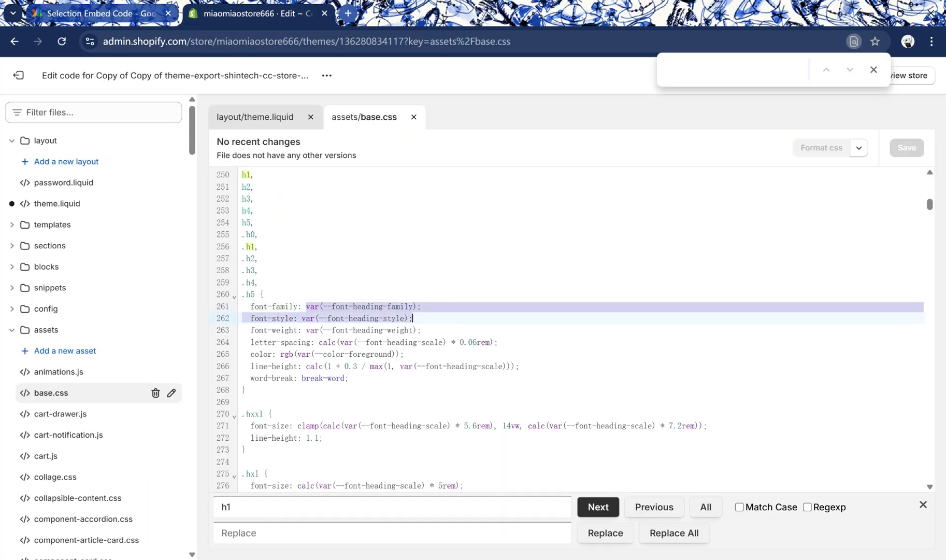
type("'Bebas Neue', sans-serif;")
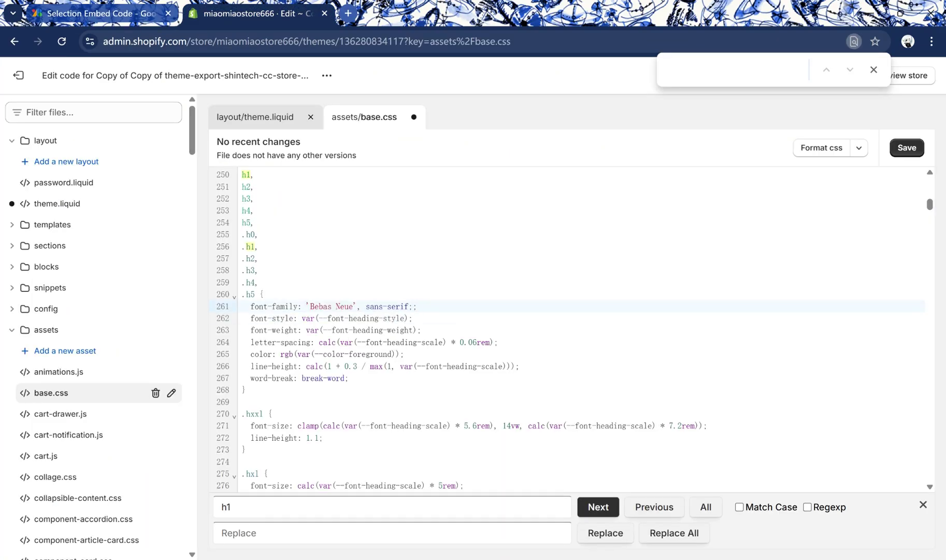
key("Delete")
Set the font-style of the h1 to h5 heading rule to normal
key("Down")
key("Left")
key("ctrl+shift+Left")
key("ctrl+shift+Left")
key("ctrl+shift+Left")
key("ctrl+shift+Left")
key("ctrl+shift+Left")
key("ctrl+shift+Left")
key("ctrl+shift+Left")
key("ctrl+shift+Left")
type("normal")
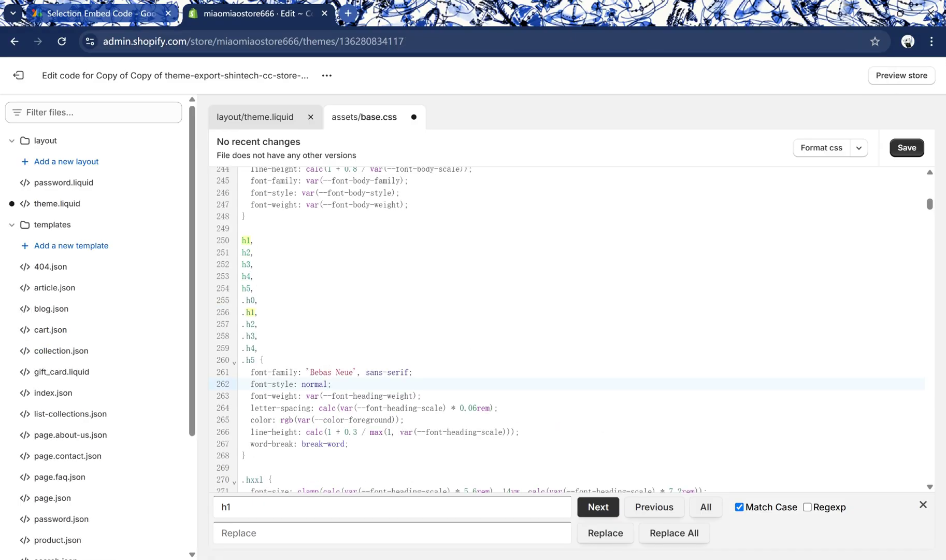
Set the font-weight of the h1 to h5 heading rule to 400 and save base.css
key("Down")
key("ctrl+Left")
key("ctrl+shift+Right")
key("ctrl+shift+Right")
key("ctrl+shift+Right")
key("ctrl+shift+Right")
key("ctrl+shift+Right")
key("ctrl+shift+Right")
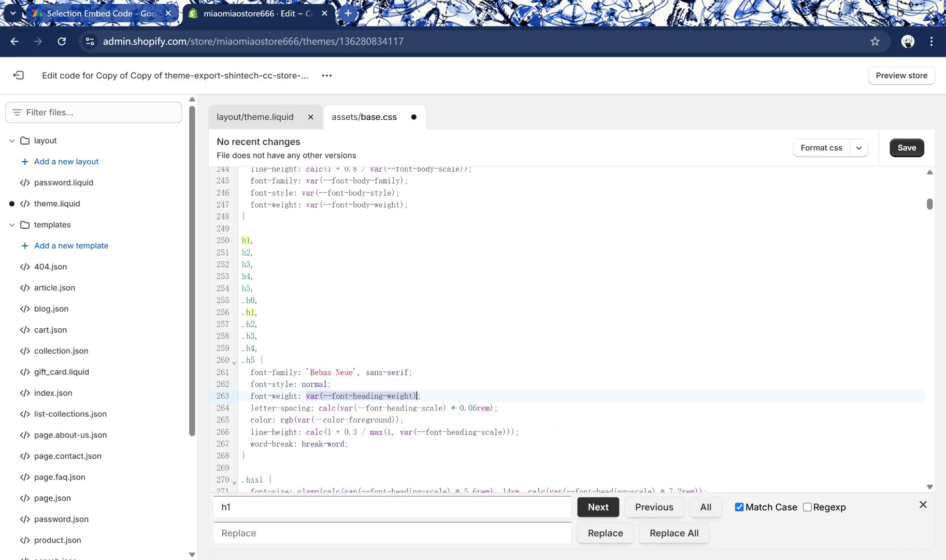
type("400")
key("ctrl+s")
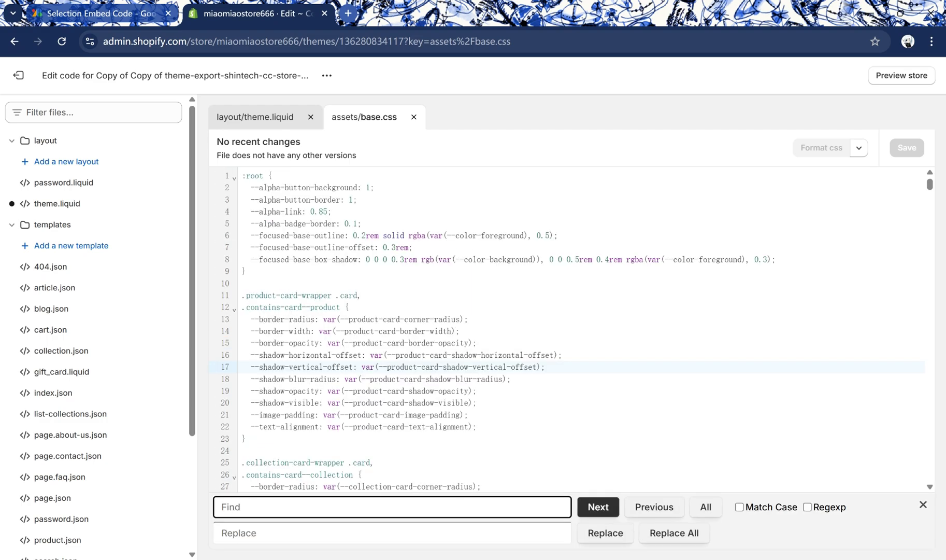
Search base.css for body and set the .text-body rule's font-family to "Bebas Neue", sans-serif
type("body")
key("Return")
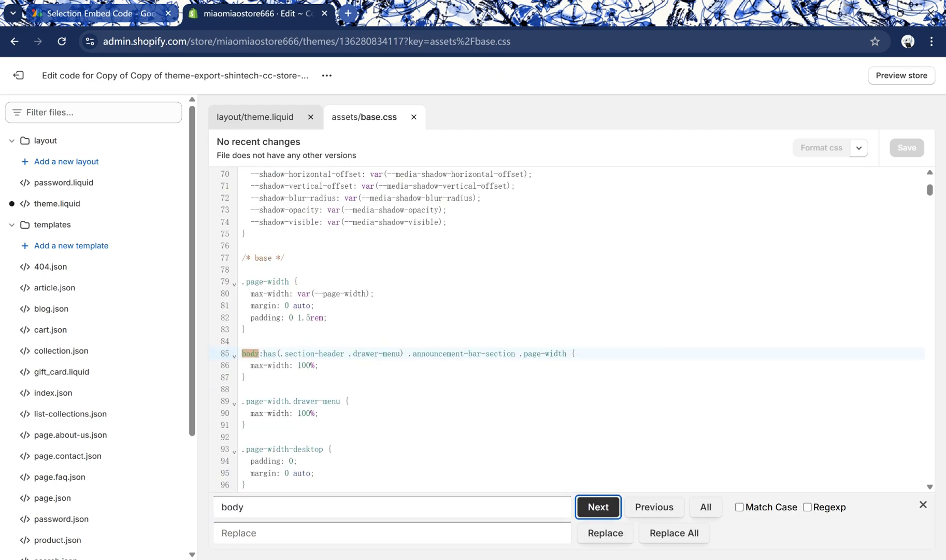
key("Return")
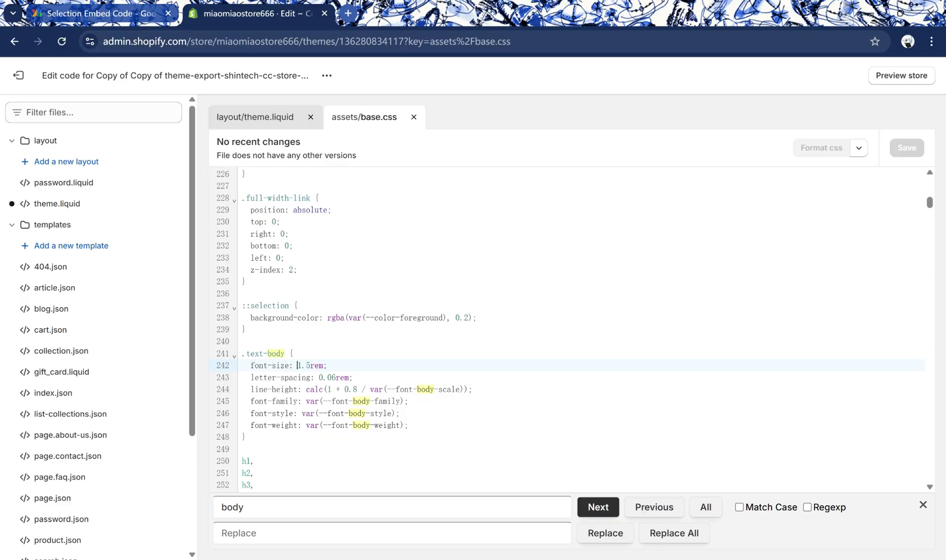
left_click_drag(306, 400, 395, 400)
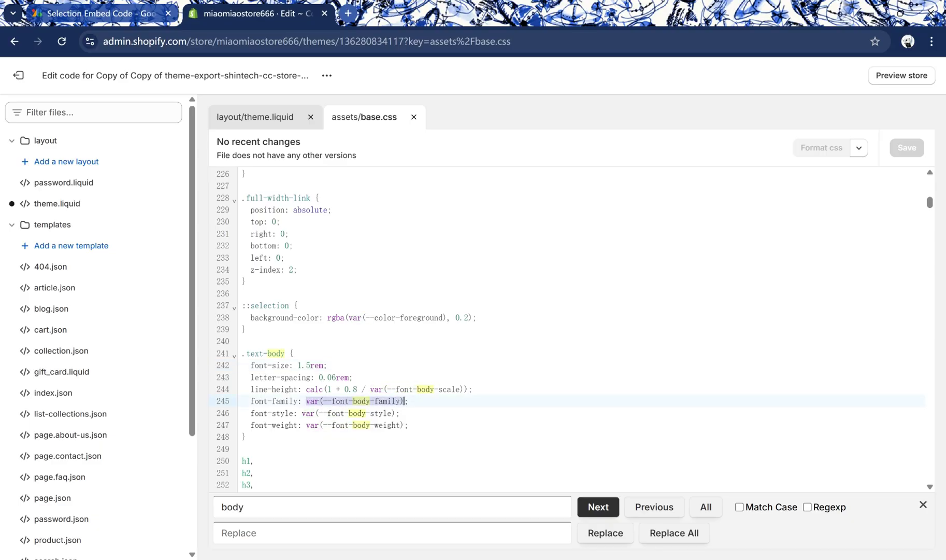
type("\"Bebas Neue\", sans-serif;")
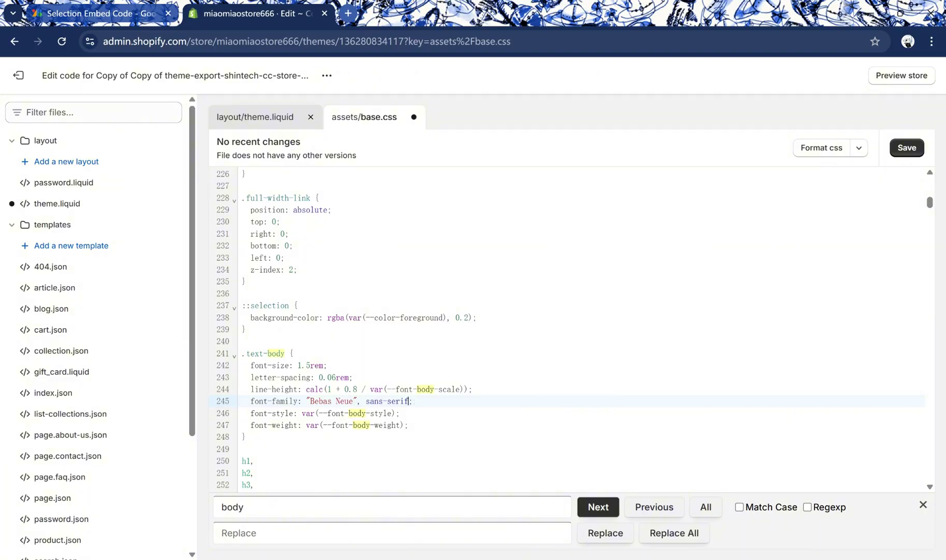
Set the .text-body rule's font-style to 400 and select its font-weight value for replacement
left_click_drag(302, 412, 396, 413)
type("400;")
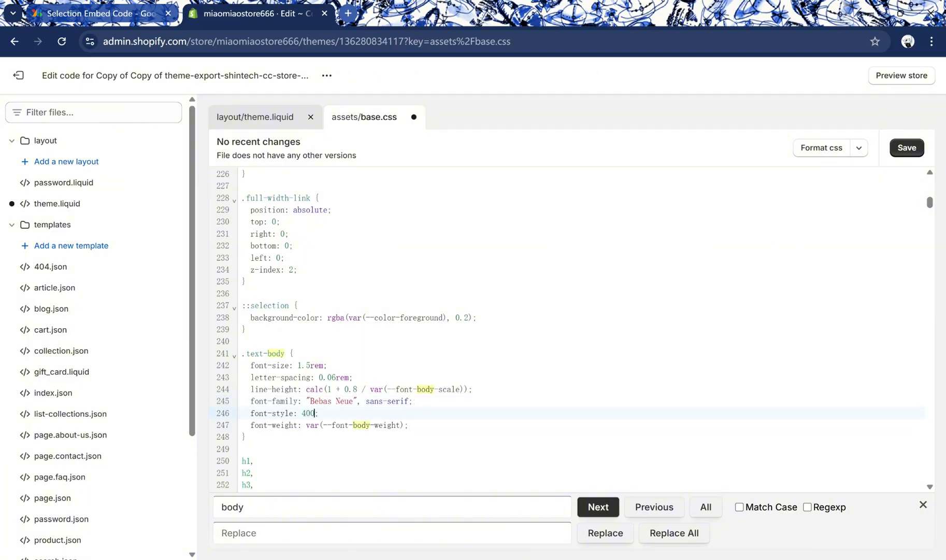
left_click_drag(306, 425, 405, 425)
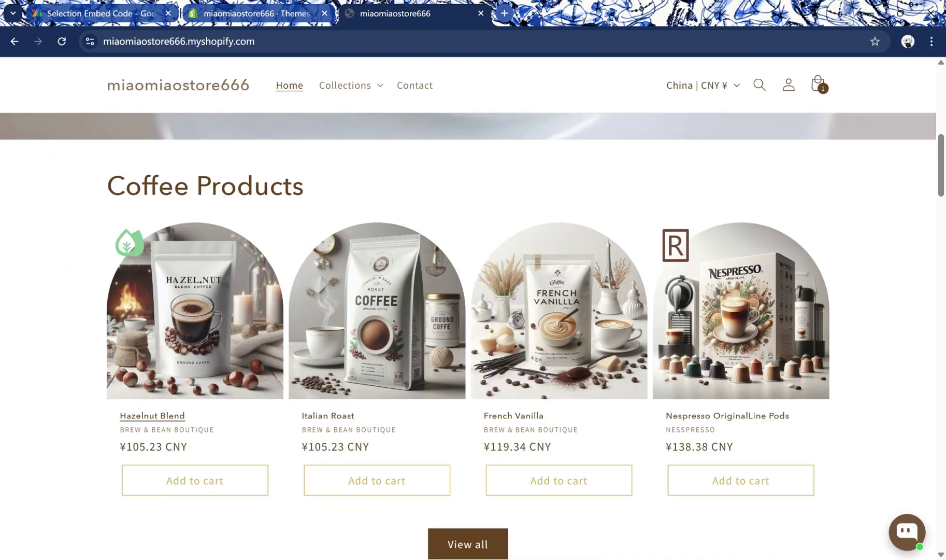
Inspect the storefront's body styles and toggle the two BEBAS NEUE font-family declarations off and on to compare the page text
key("ctrl+shift+i")
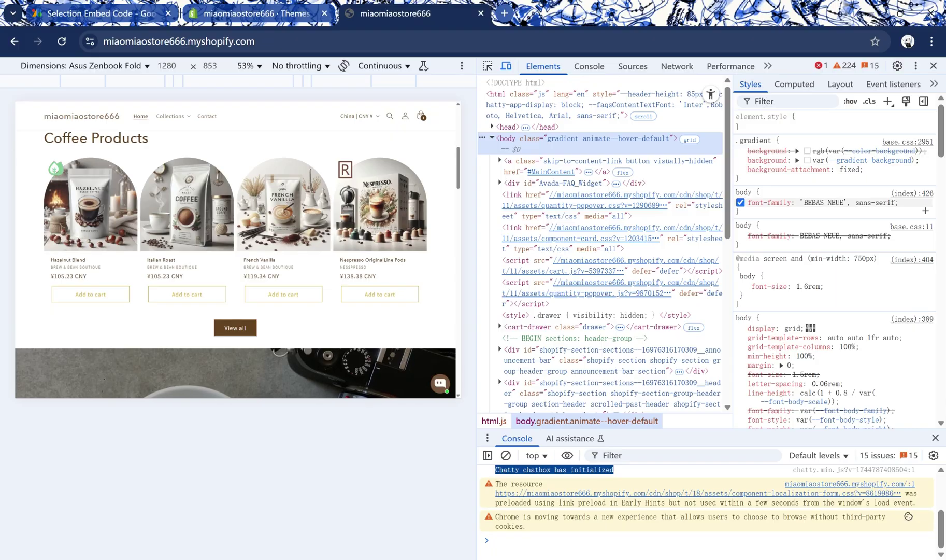
left_click(739, 202)
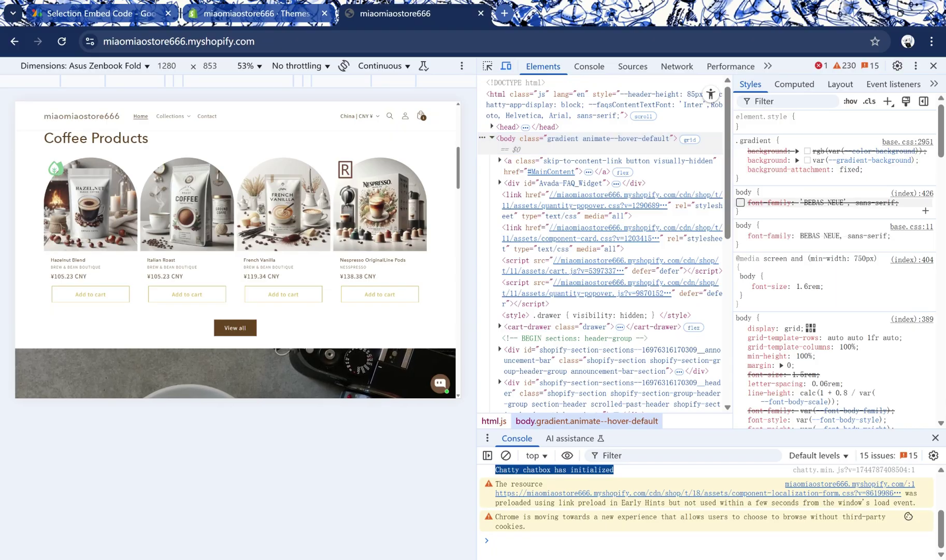
left_click(740, 235)
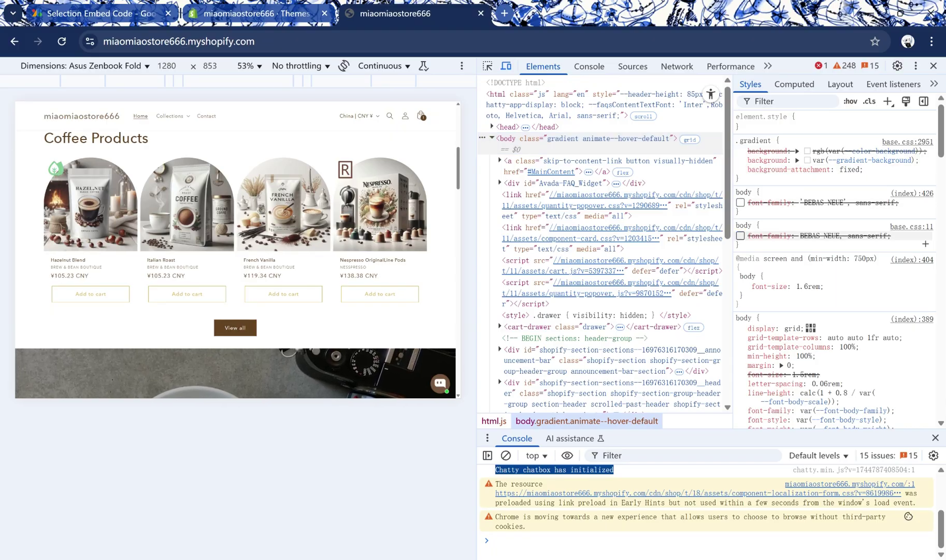
left_click(740, 236)
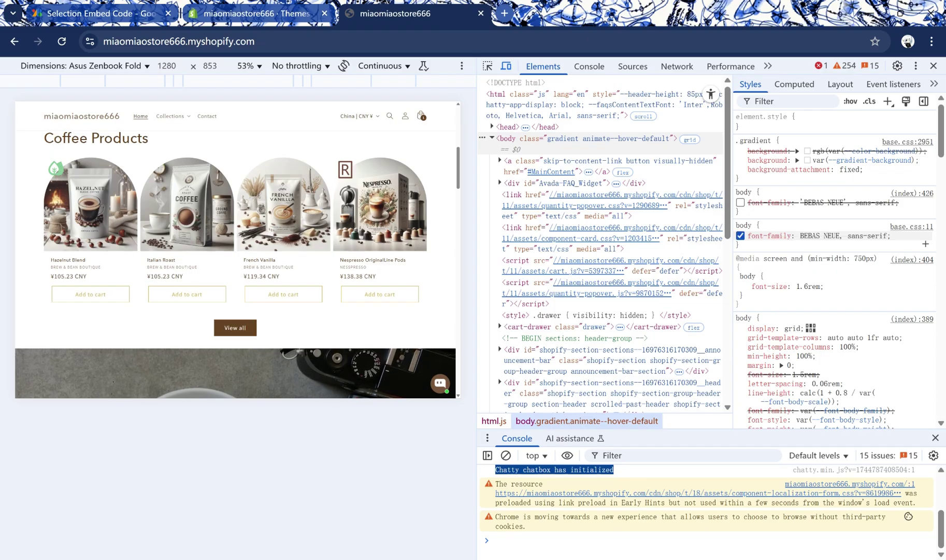
left_click(740, 235)
left_click(739, 235)
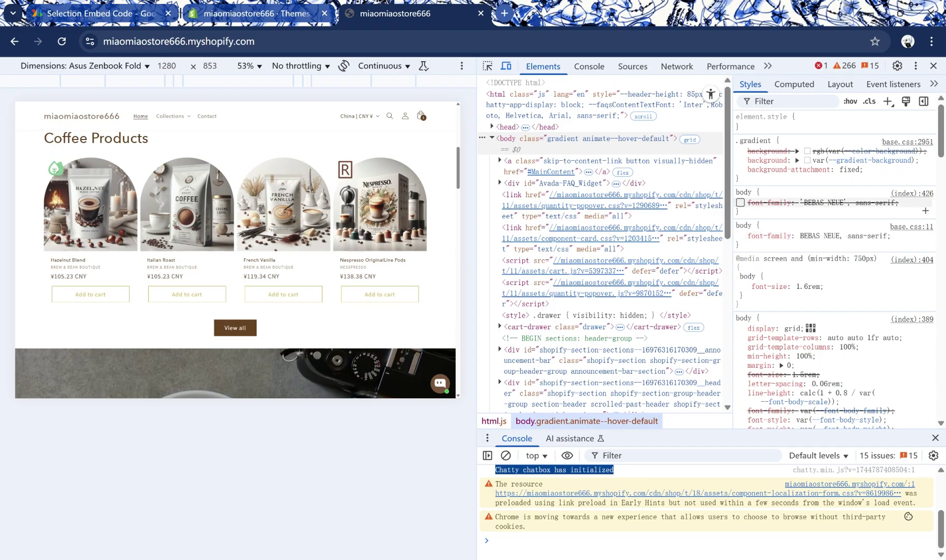
left_click(740, 235)
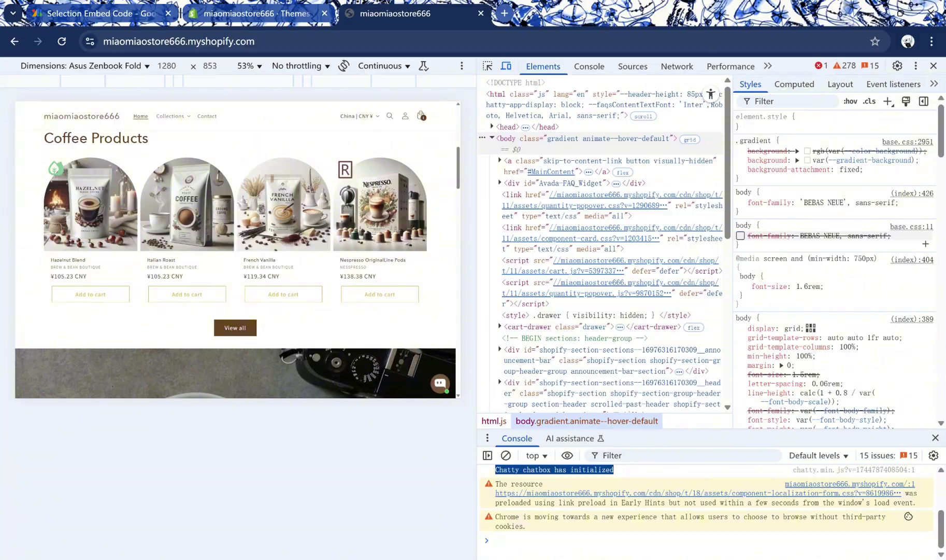